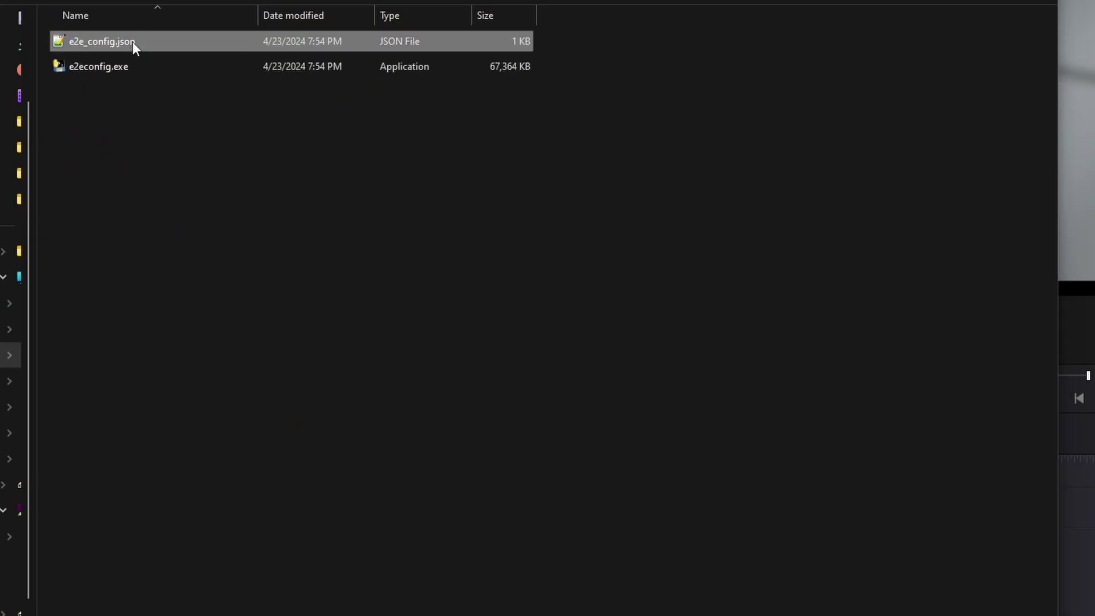
- Open e2e_config.json in Notepad++ to review its camera settings, then close it
double_click(133, 43)
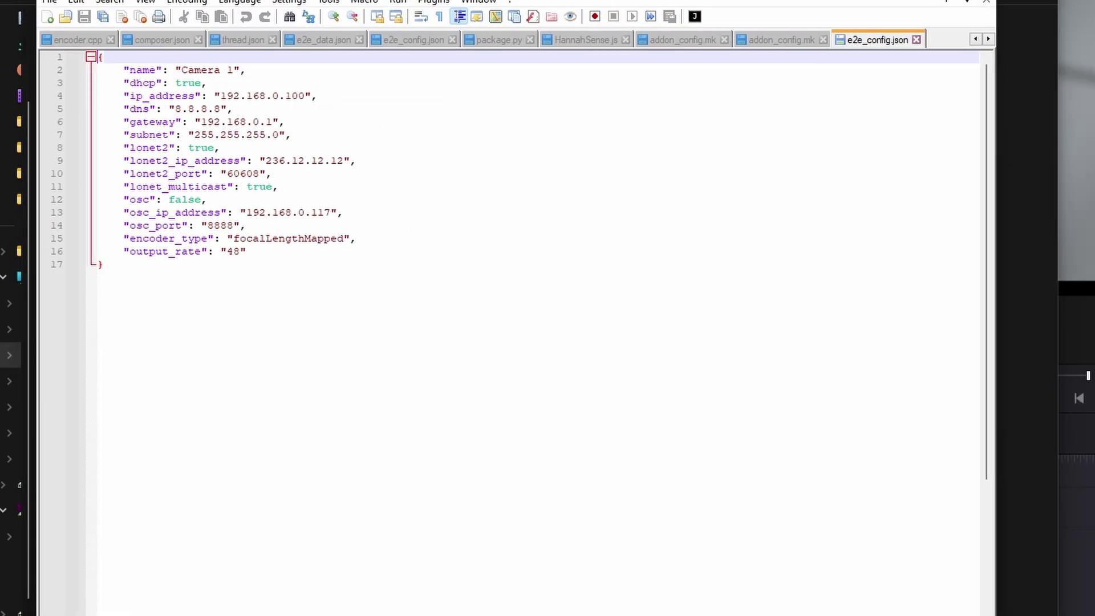
key("alt+F4")
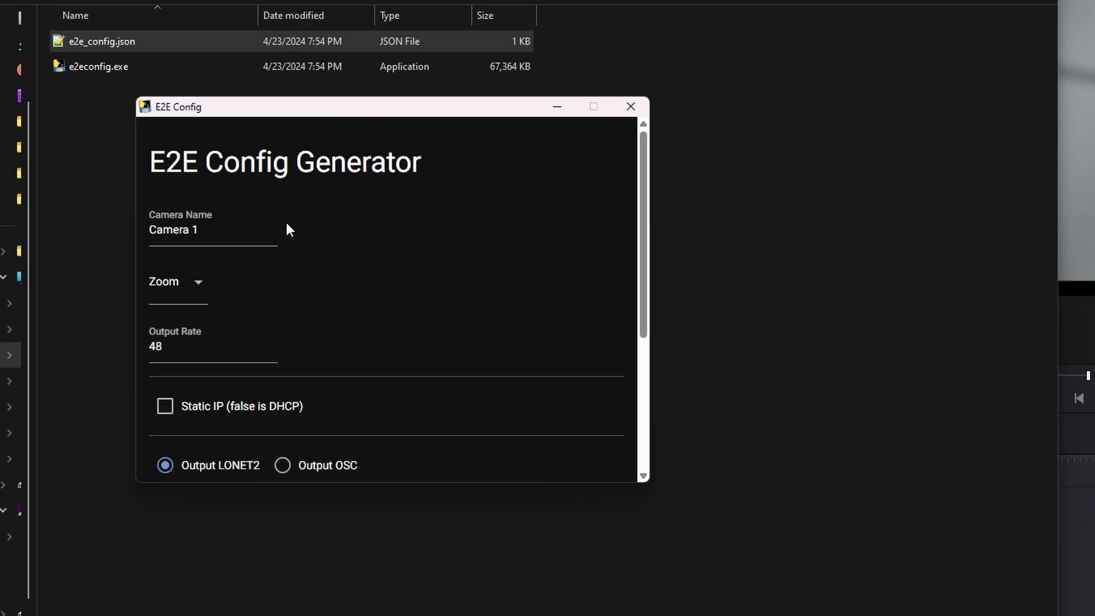
- Keep Zoom encoding and DHCP, set LONET2 multicast output to 236.12.12.12 port 60608, and save
scroll(251, 220, "down", 1)
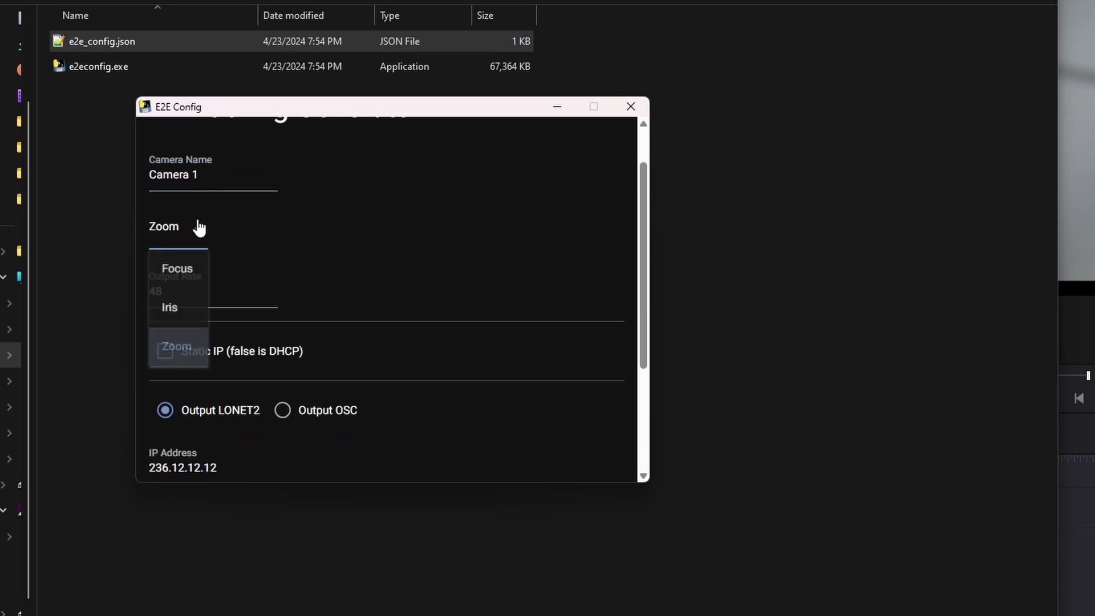
left_click(313, 300)
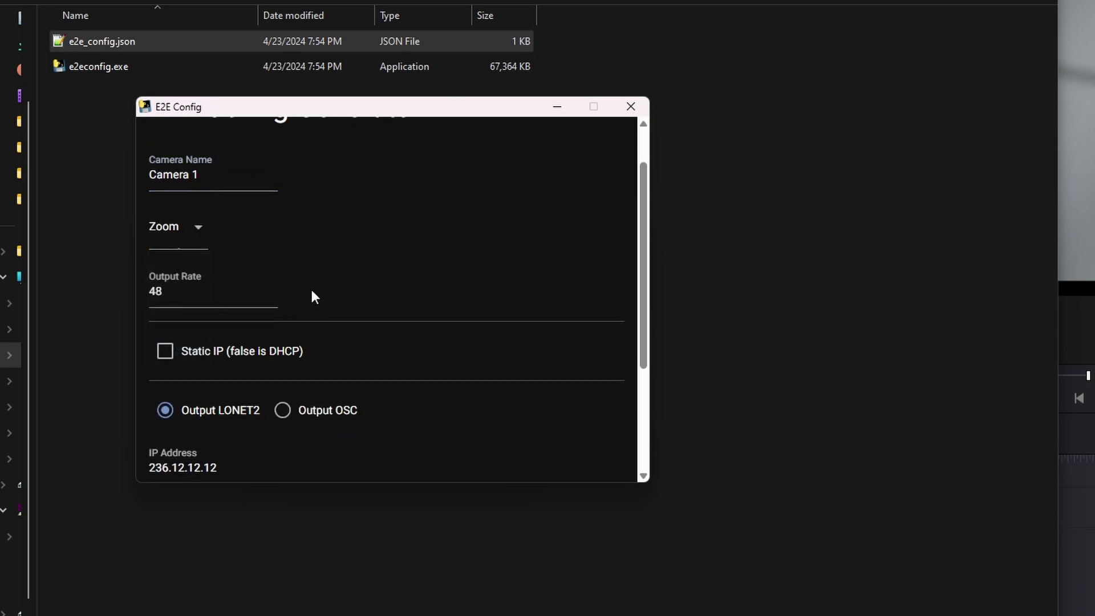
scroll(238, 296, "down", 1)
left_click(236, 296)
scroll(227, 179, "down", 2)
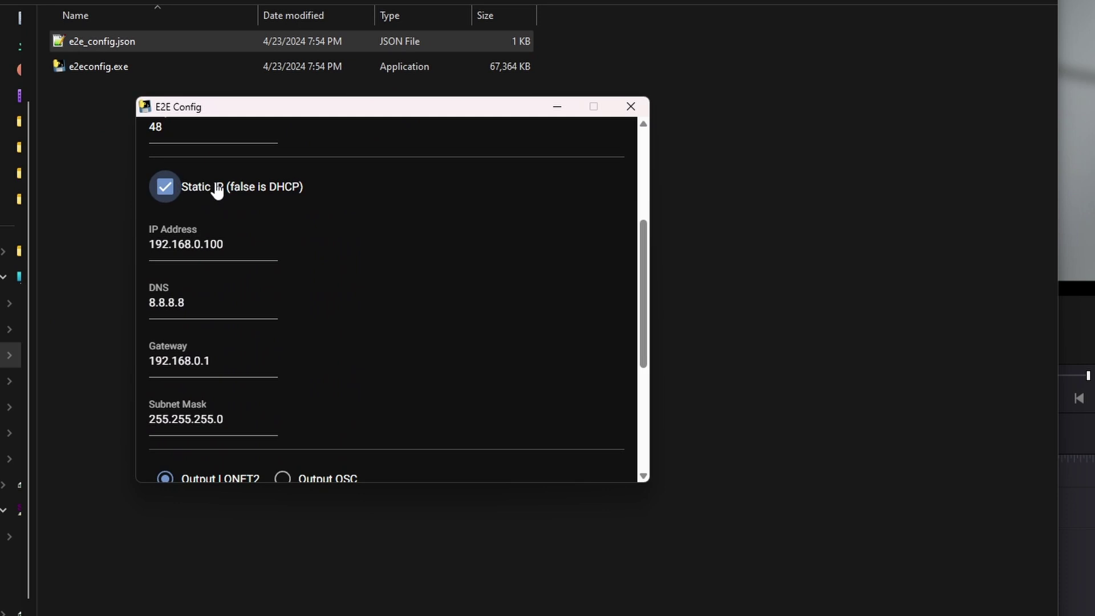
left_click(216, 191)
scroll(257, 240, "down", 1)
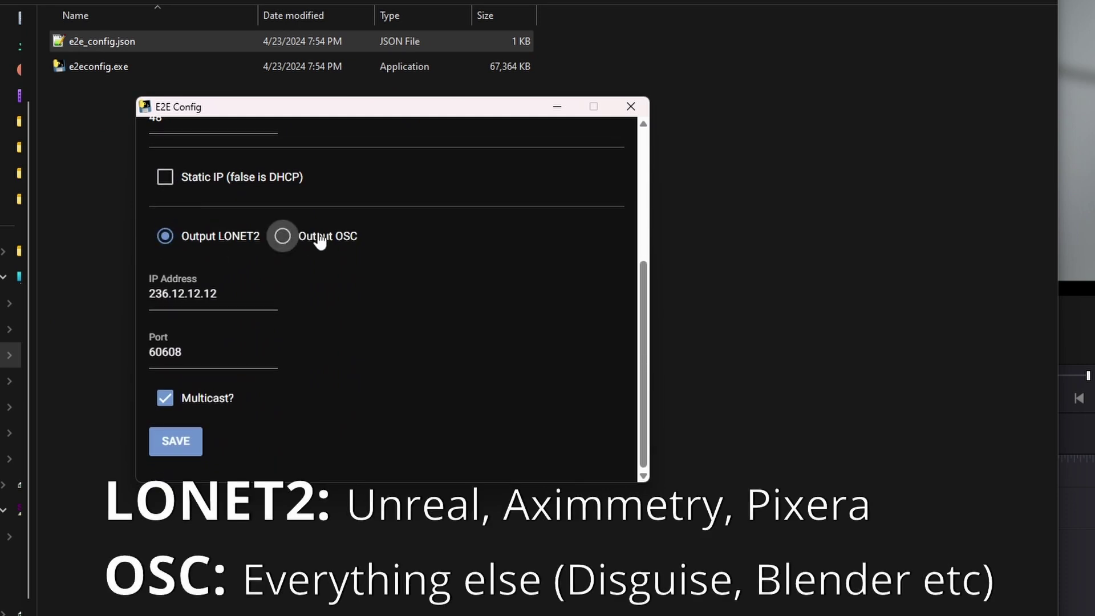
left_click(318, 237)
left_click(220, 293)
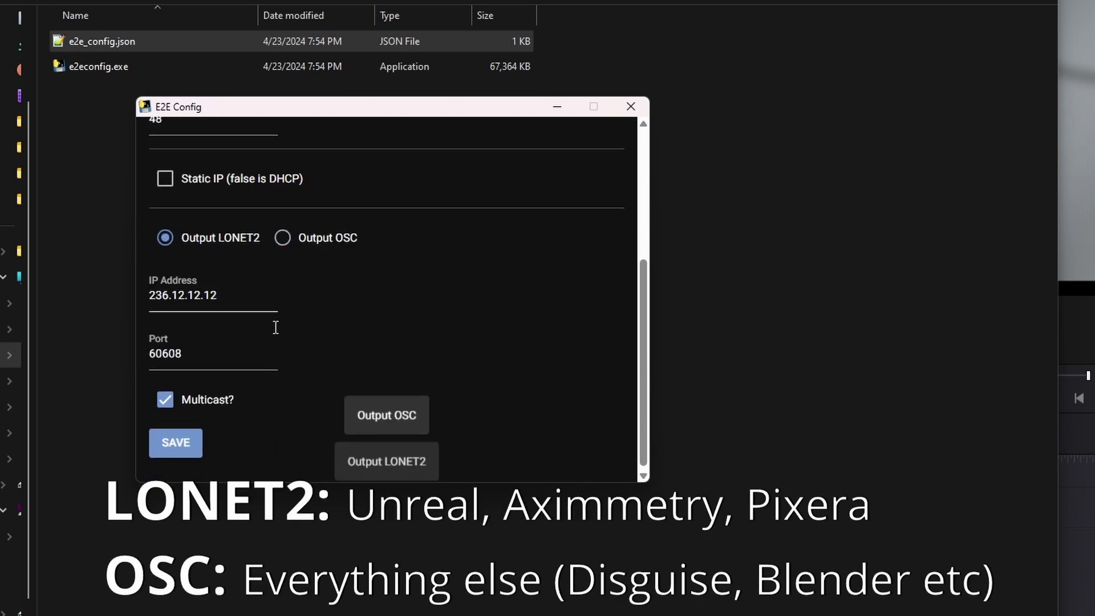
scroll(251, 393, "down", 1)
left_click(176, 443)
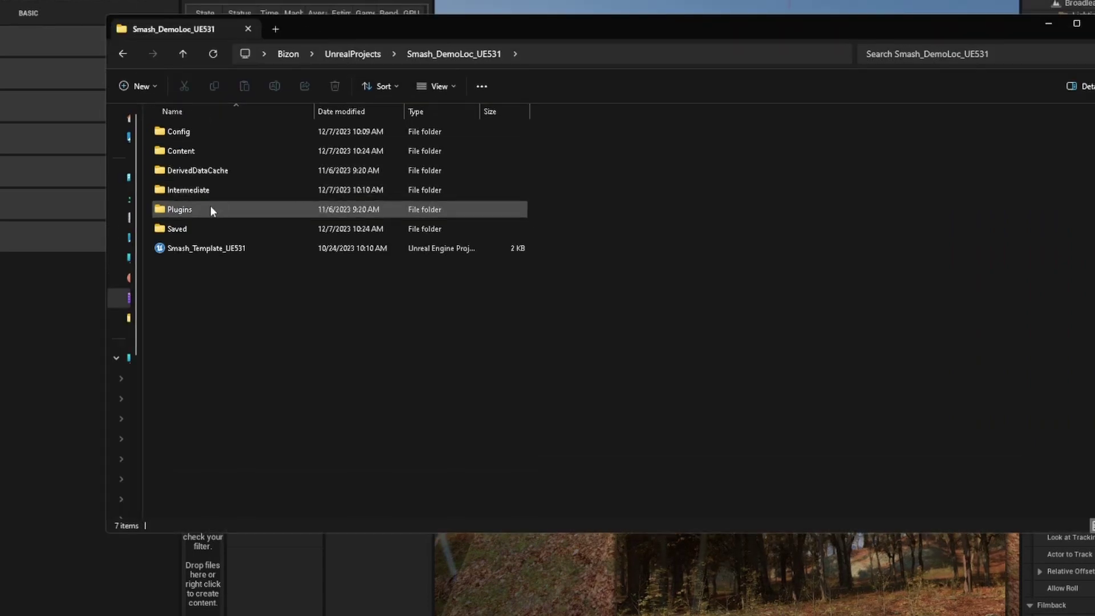
double_click(289, 208)
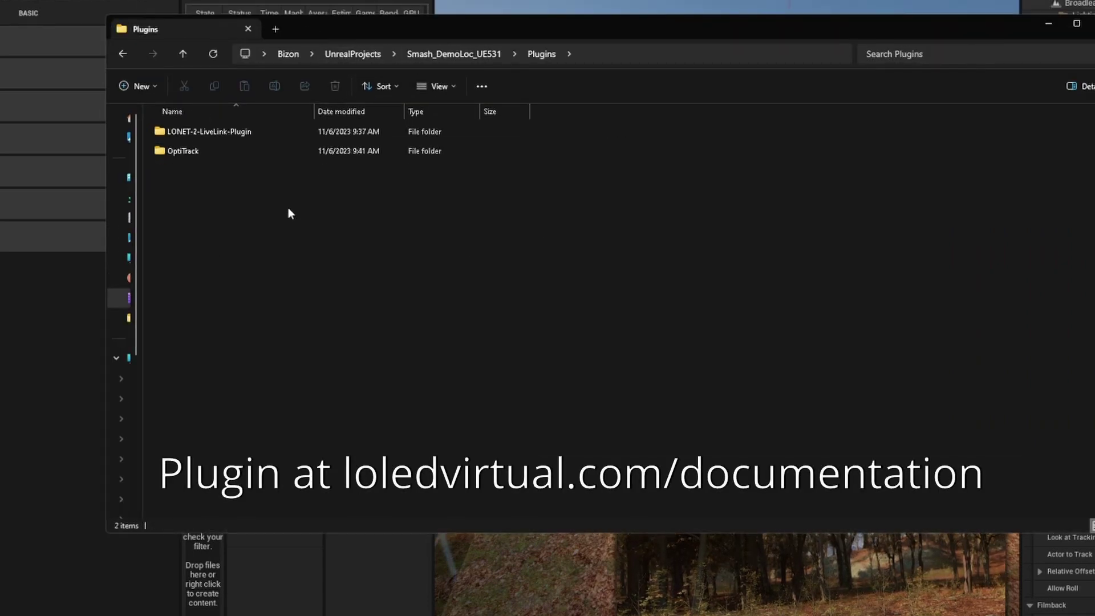
left_click(247, 130)
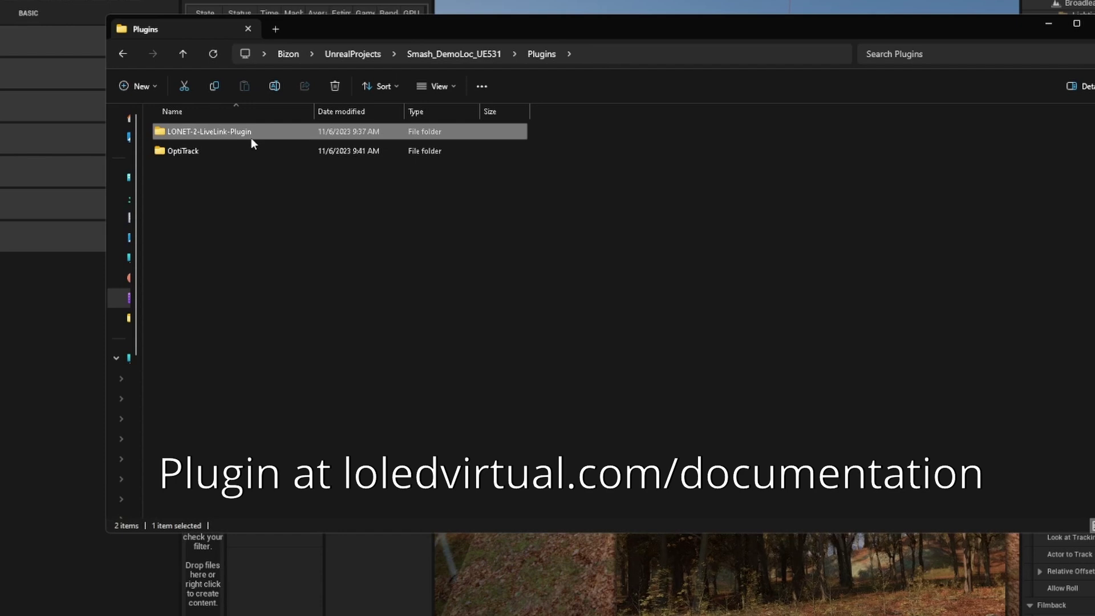
double_click(251, 138)
key("alt+Left")
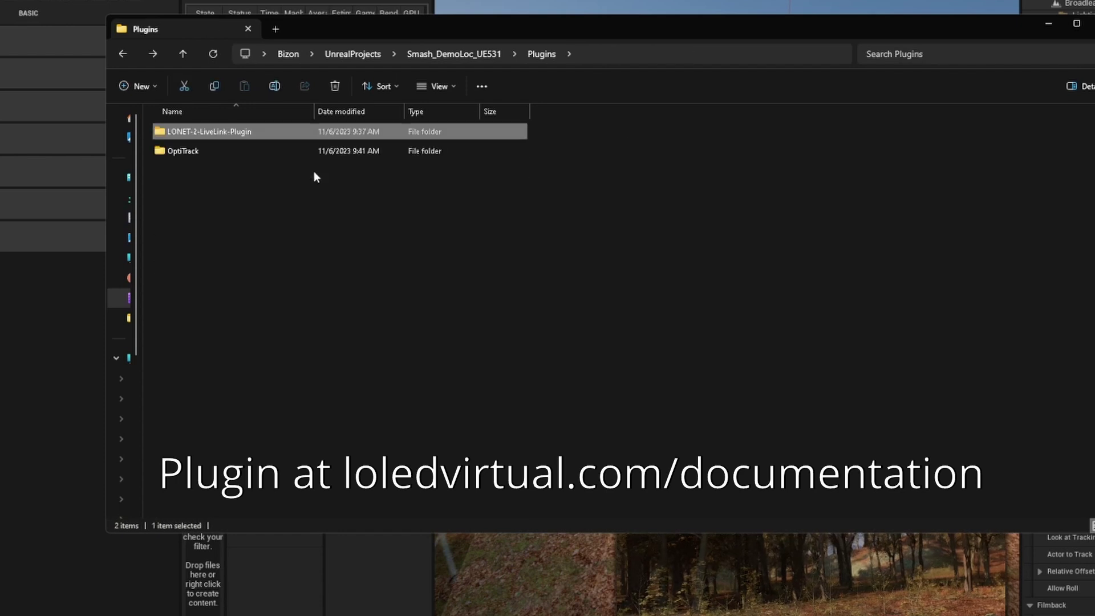
left_click(465, 53)
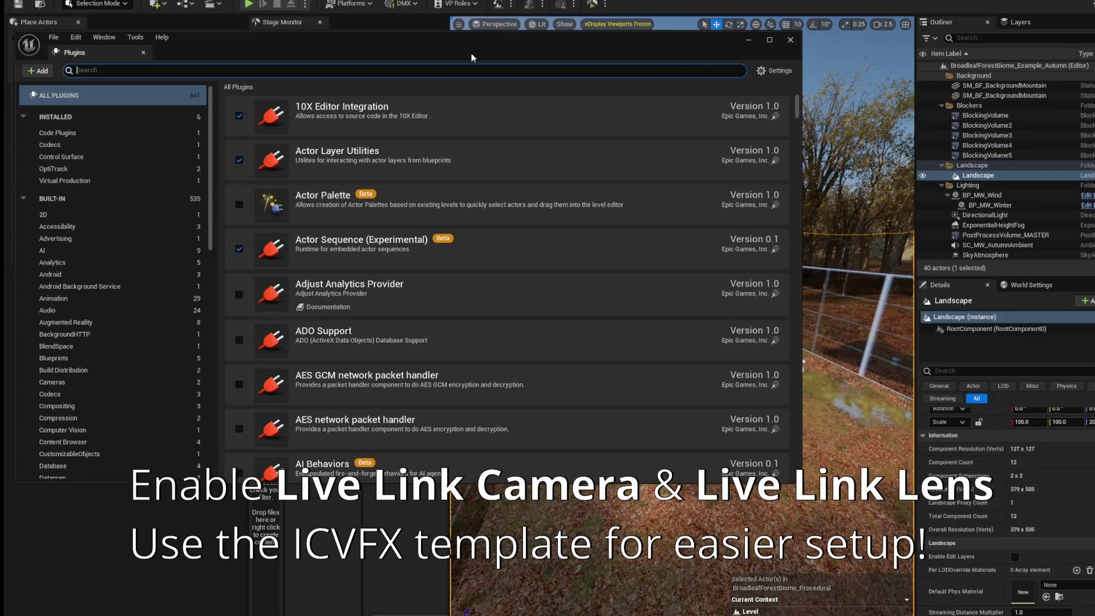
- Filter the plugin list for 'live link' and confirm LiveLinkCamera and LiveLinkLens are enabled
type("k")
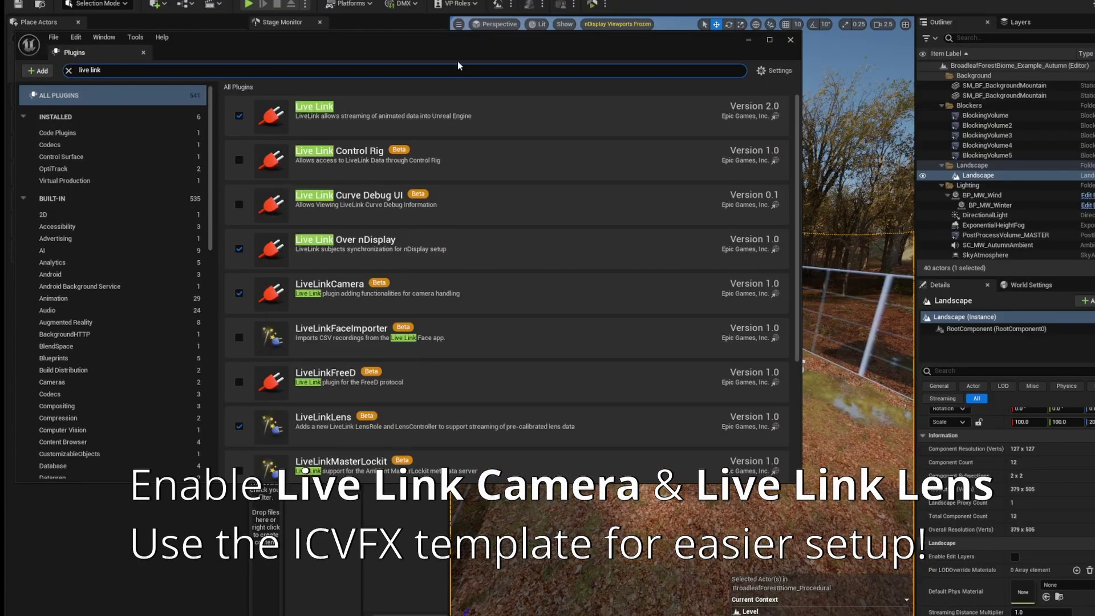
scroll(471, 179, "down", 3)
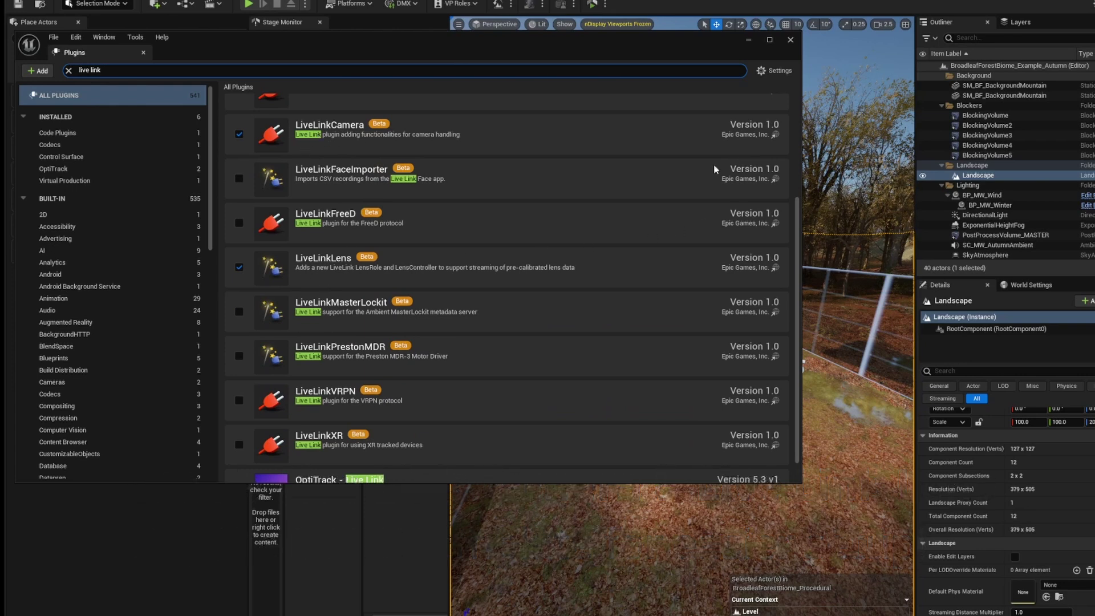
- Add a LONET 2 LiveLink source on 236.12.12.12 and check its Camera 1 Encoders subject
left_click(790, 40)
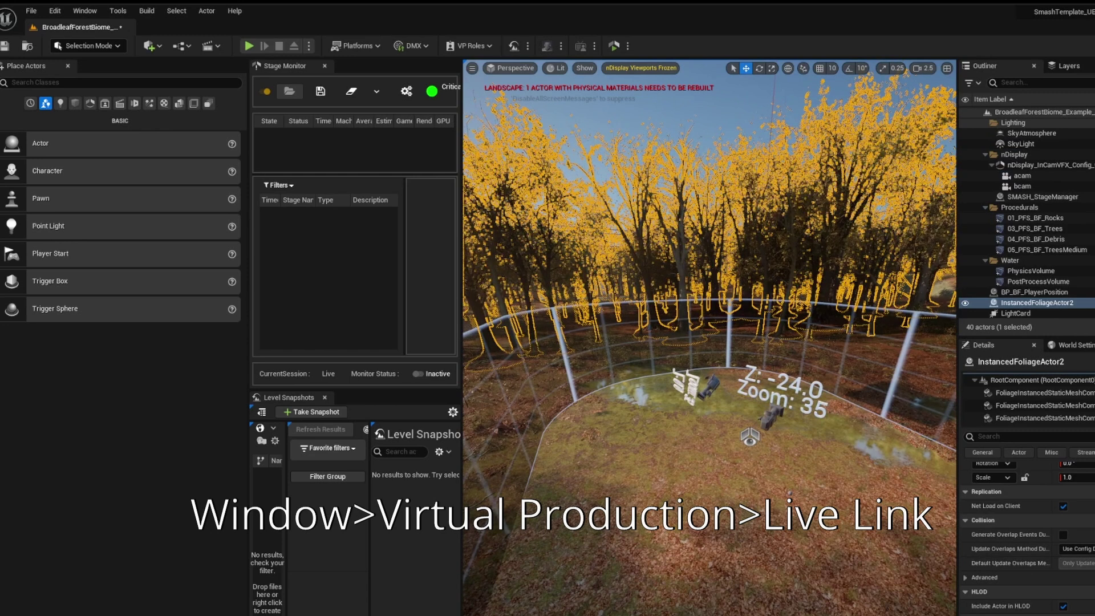
left_click(85, 11)
mouse_move(183, 117)
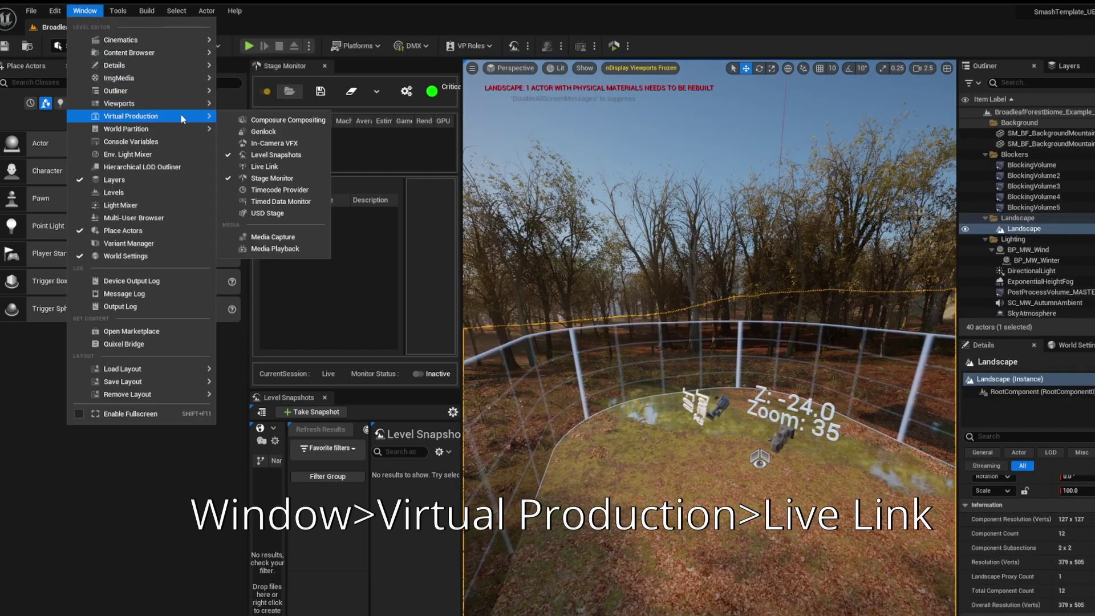
left_click(298, 169)
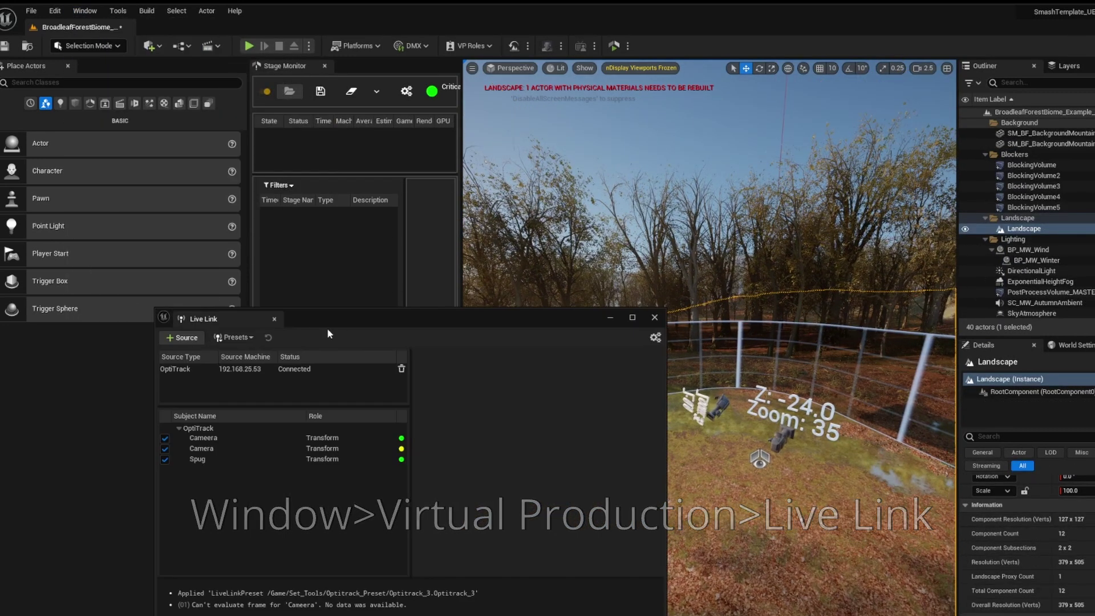
left_click(372, 310)
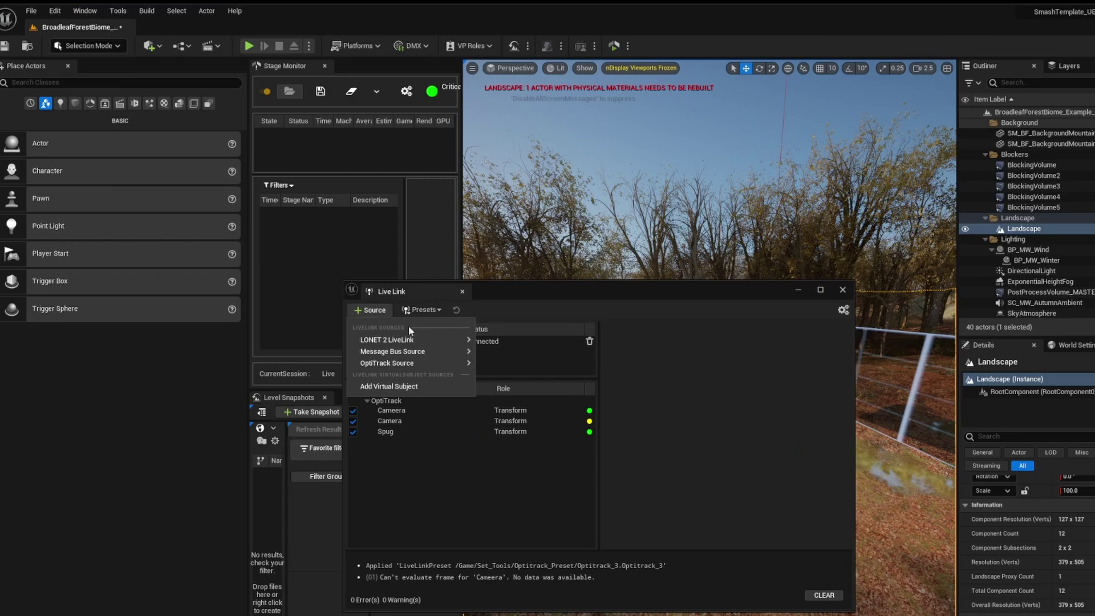
mouse_move(447, 340)
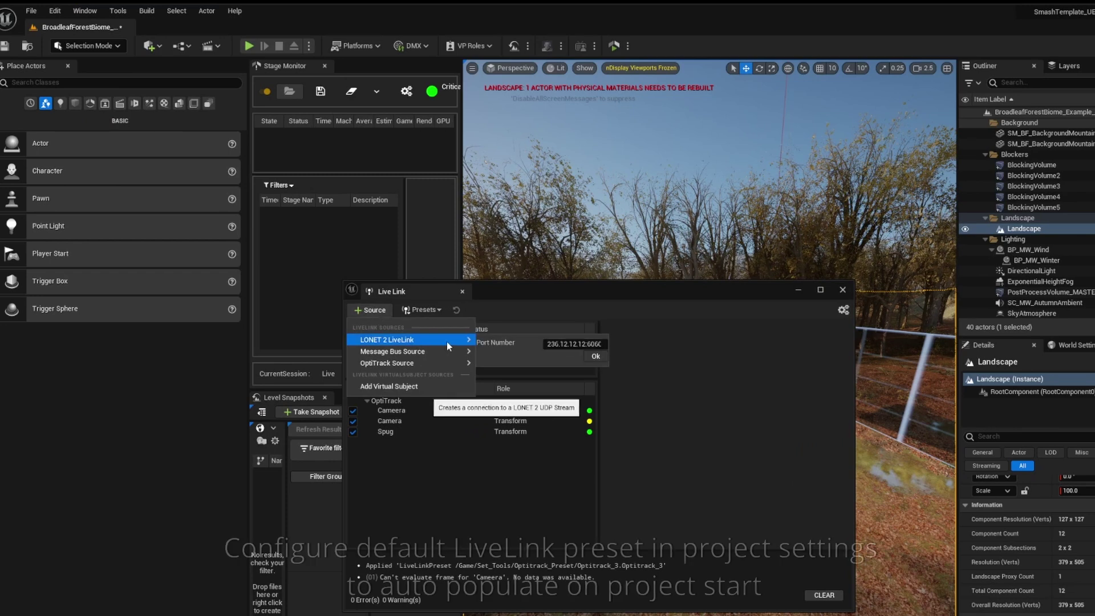
left_click(594, 357)
left_click(514, 413)
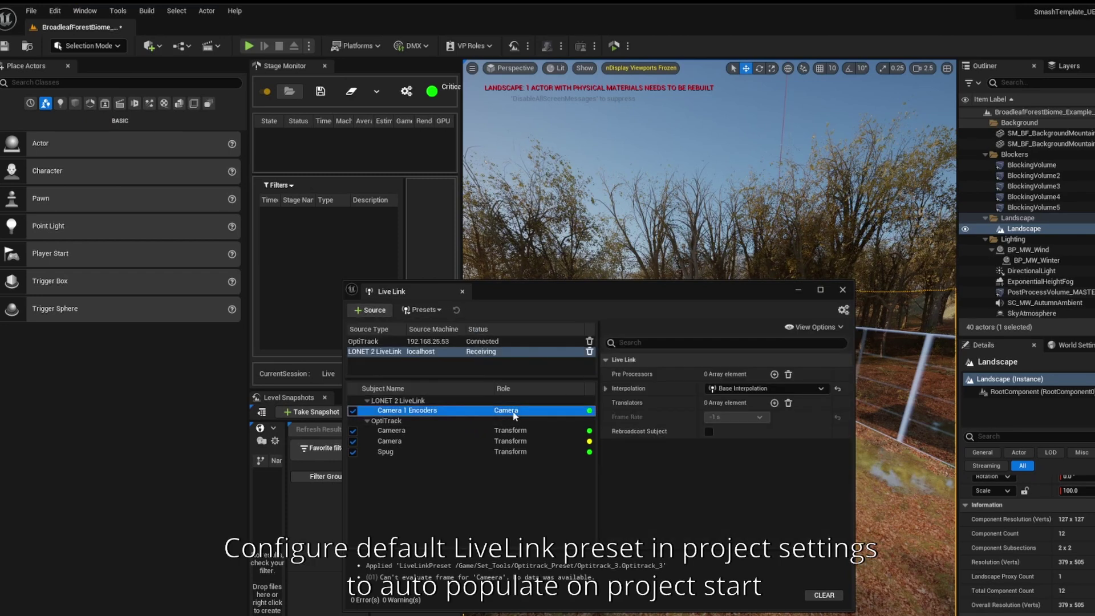
left_click(843, 291)
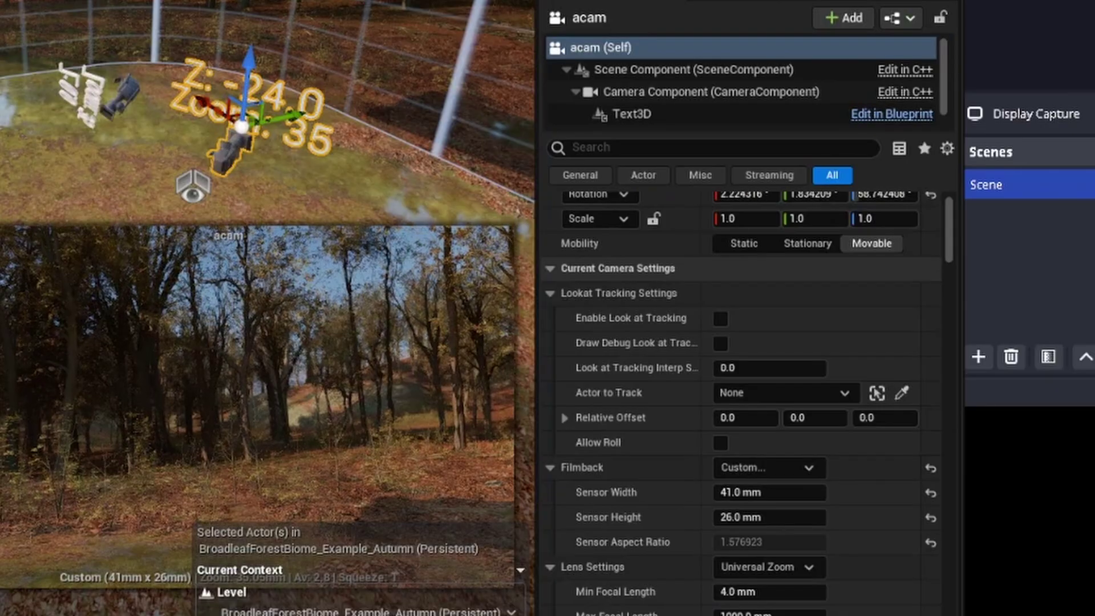
- Add a Live Link Controller component to acam driven by the Camera 1 Encoders subject
scroll(747, 108, "down", 1)
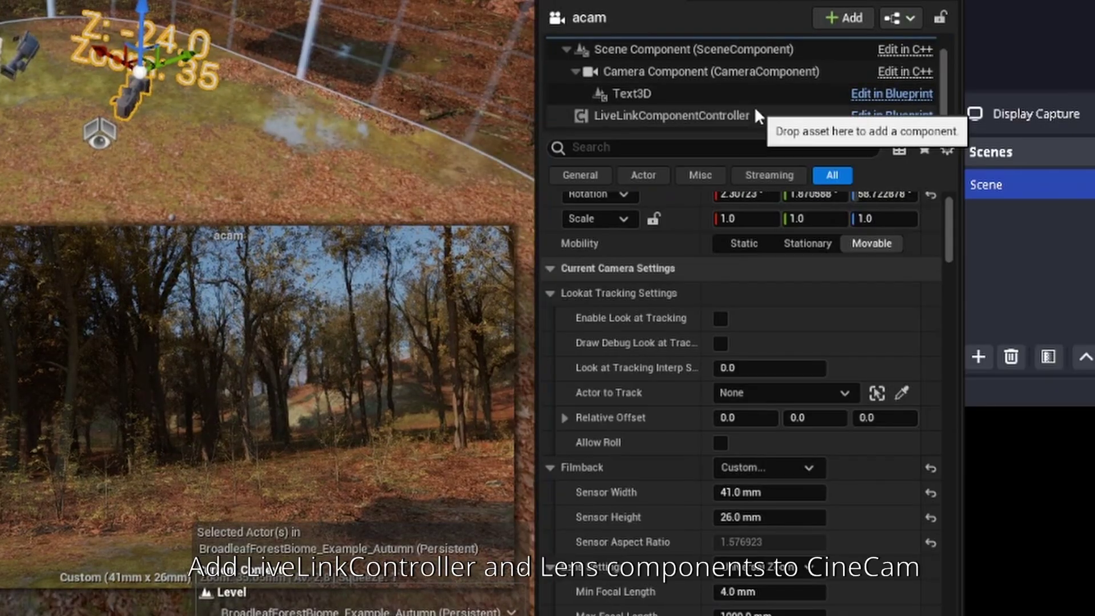
left_click(851, 17)
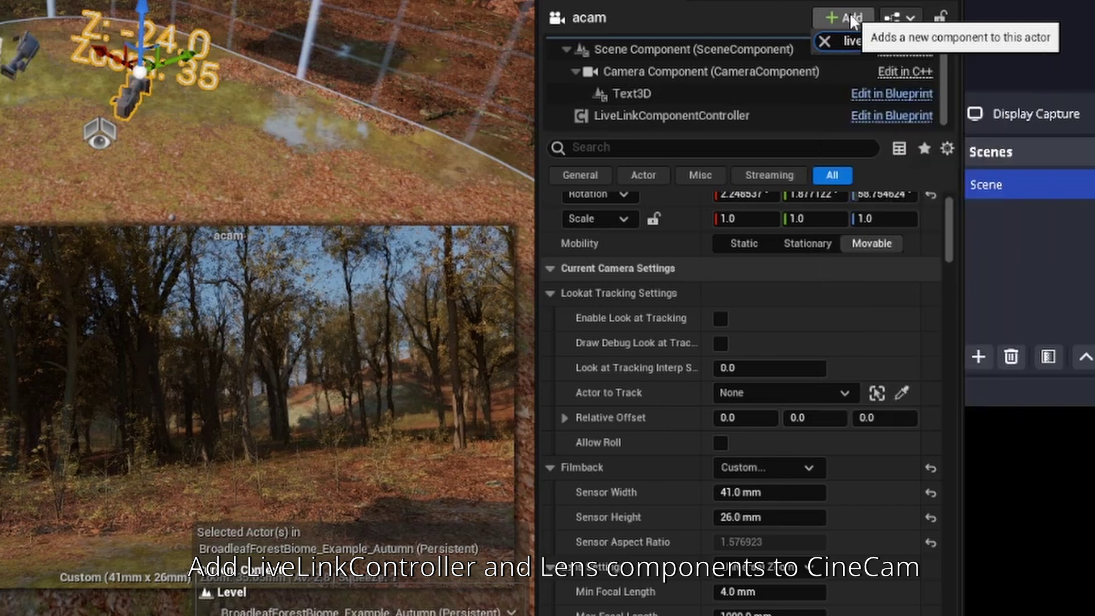
type("live k")
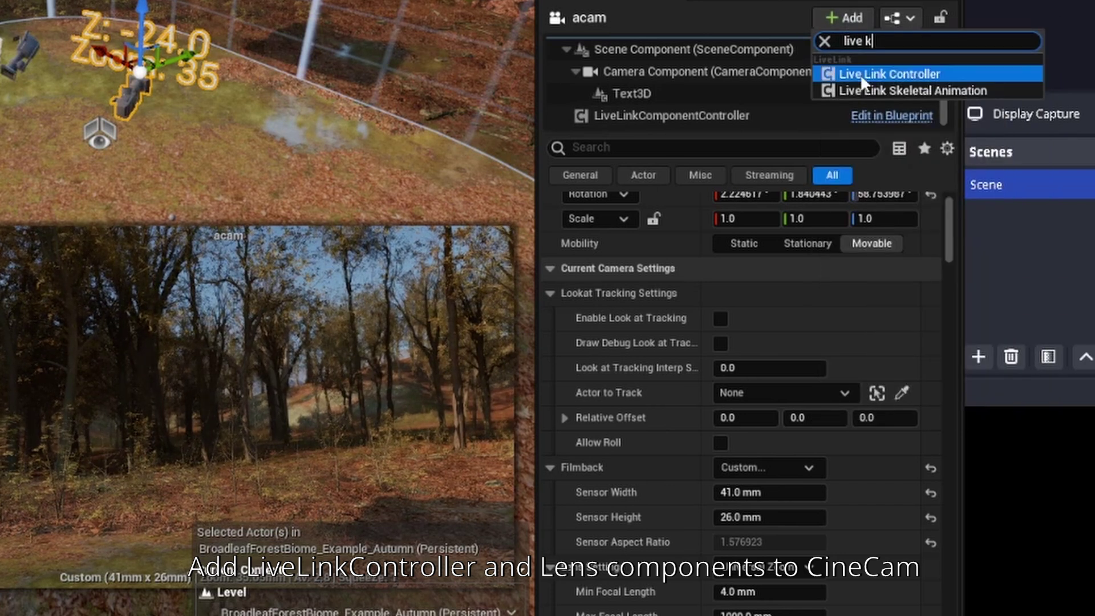
left_click(862, 77)
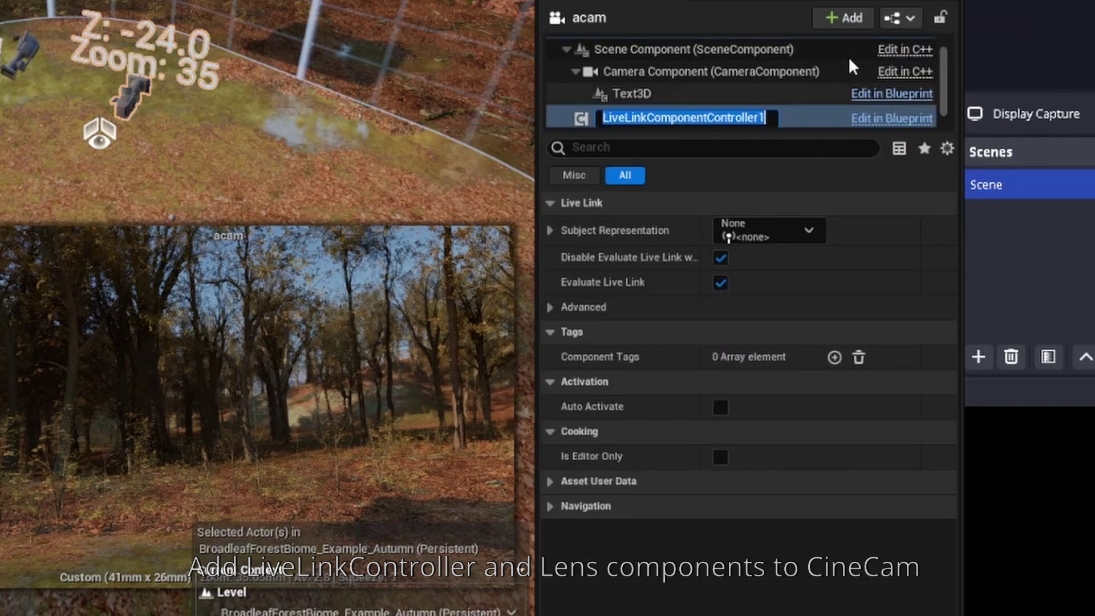
left_click(782, 226)
left_click(809, 332)
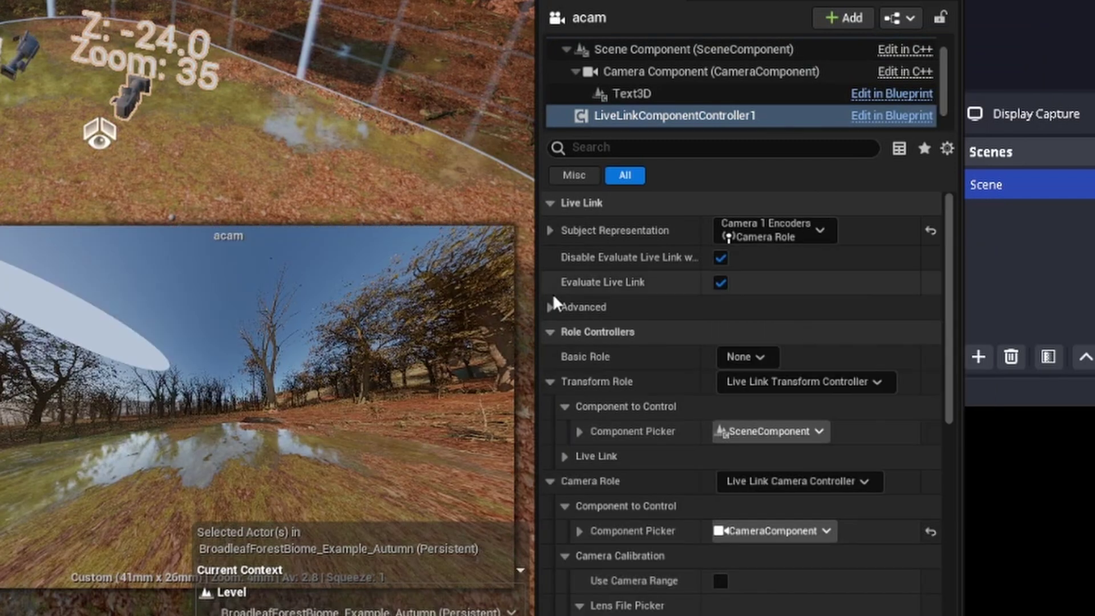
- Disable the field of view, aspect ratio, projection mode, film back, aperture and focus distance updates
scroll(555, 293, "down", 10)
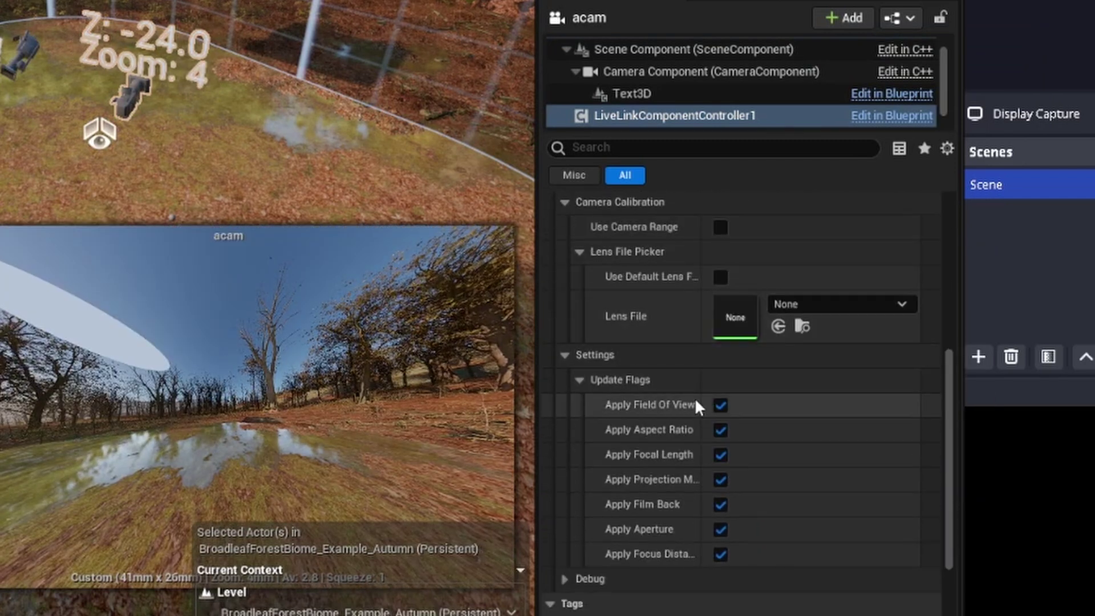
left_click(720, 405)
left_click(721, 430)
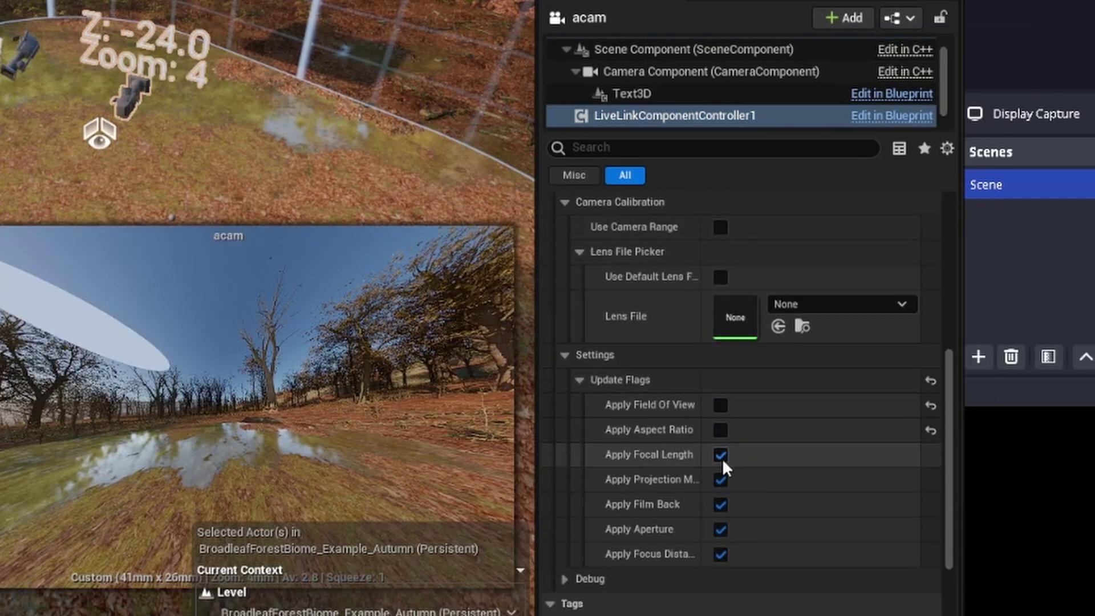
left_click(720, 479)
left_click(720, 504)
left_click(720, 529)
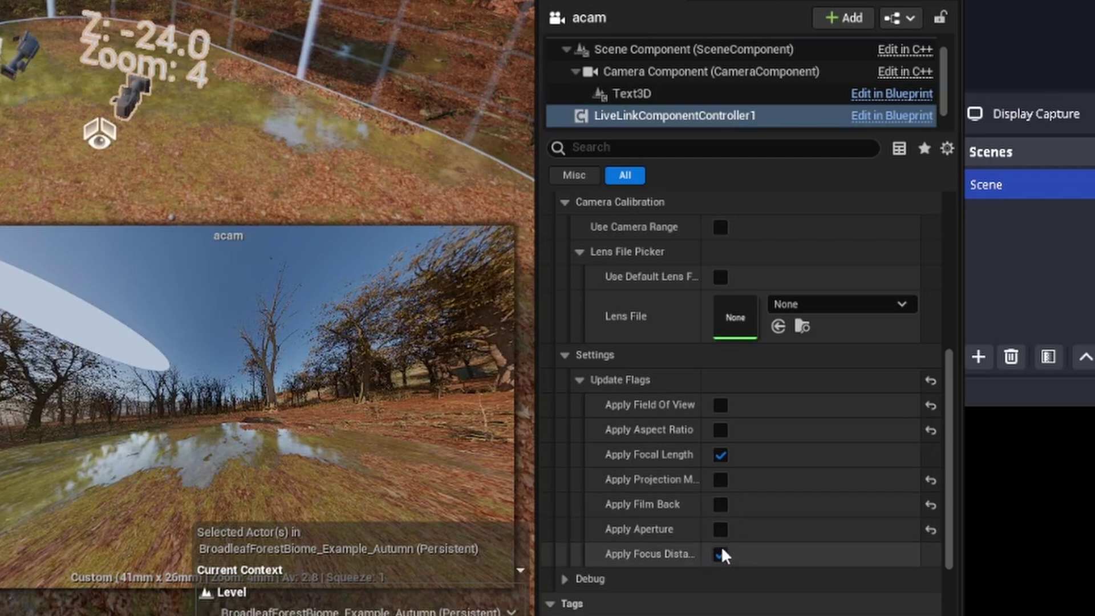
left_click(721, 554)
- Set the controller's Transform Role to None
scroll(683, 418, "up", 4)
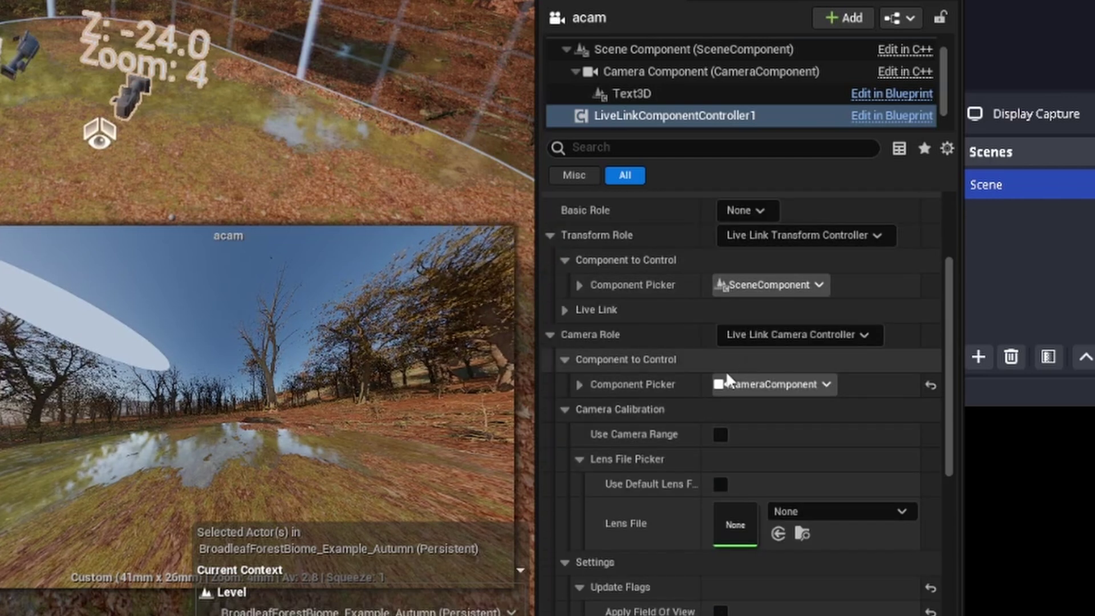
scroll(758, 297, "up", 1)
left_click(775, 263)
left_click(765, 313)
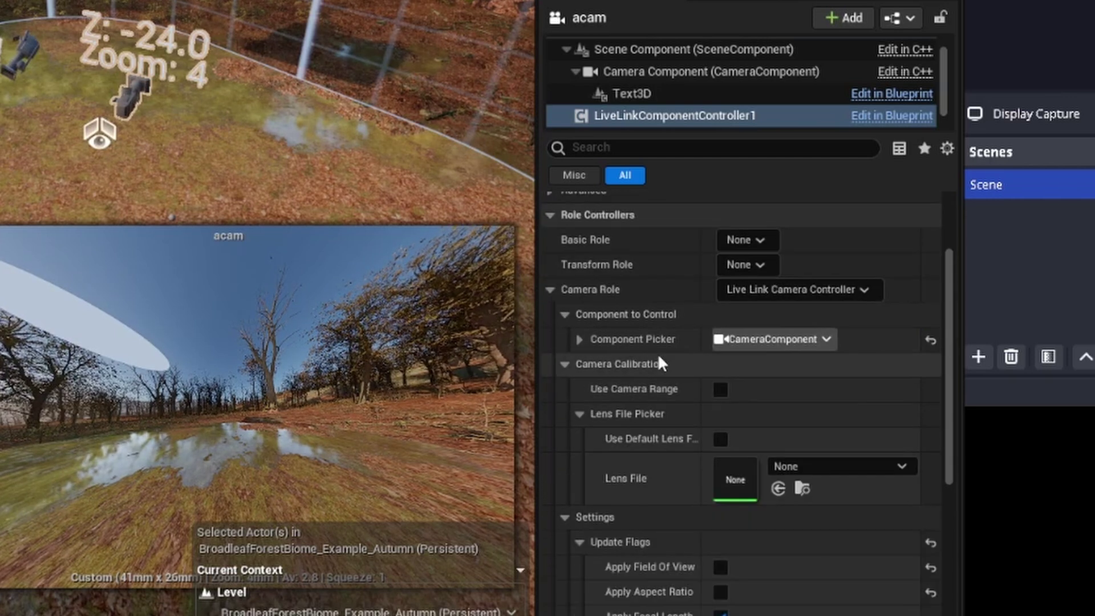
scroll(658, 363, "down", 5)
scroll(617, 378, "up", 6)
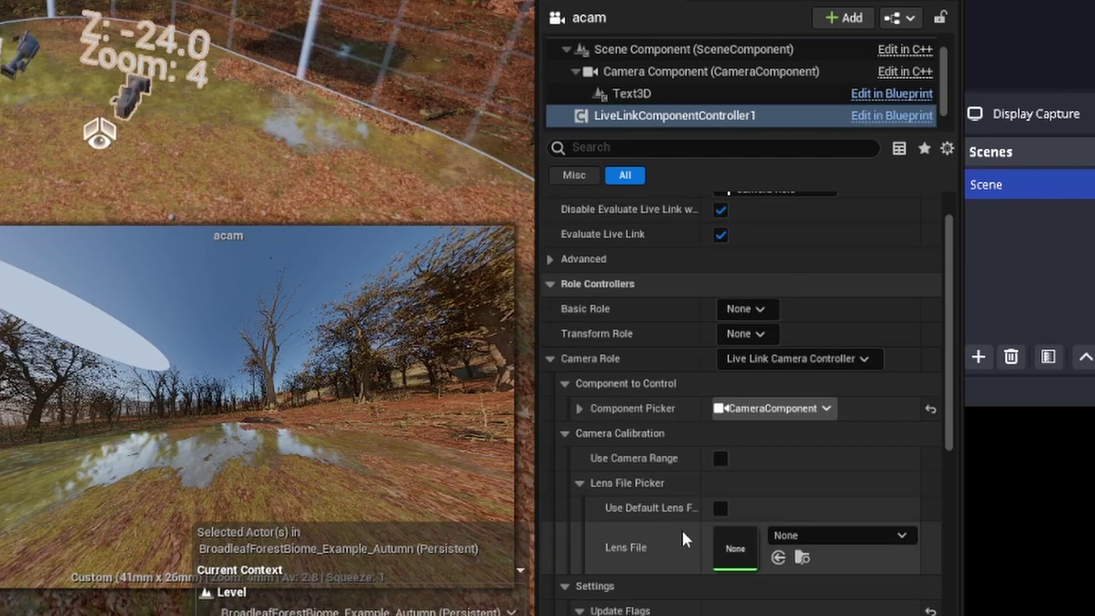
left_click(849, 535)
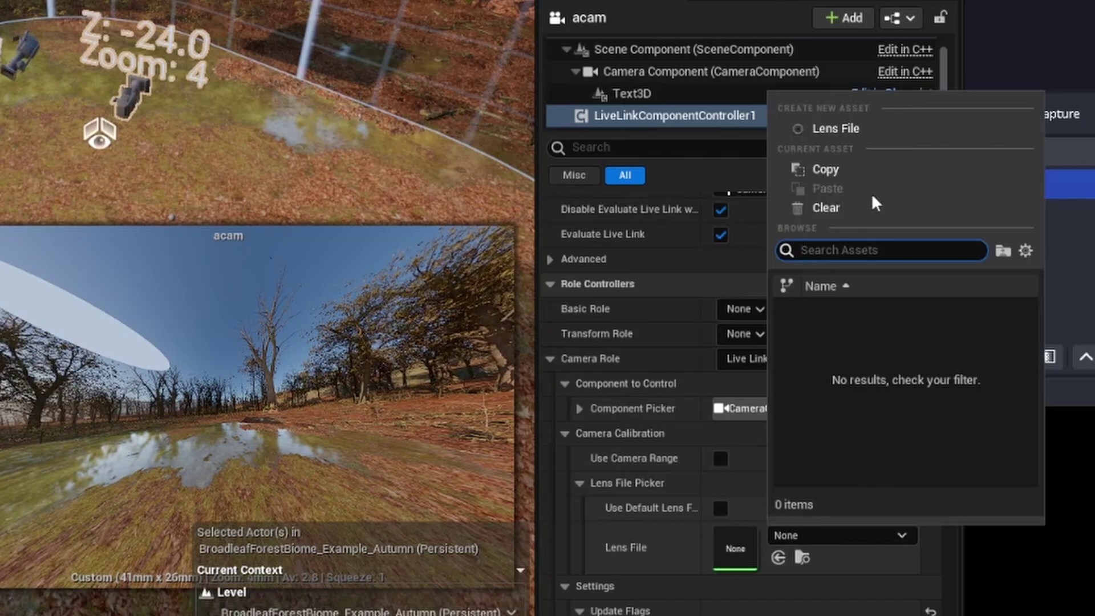
- Create a new lens file asset named DzoDatta3580 and save it
left_click(856, 129)
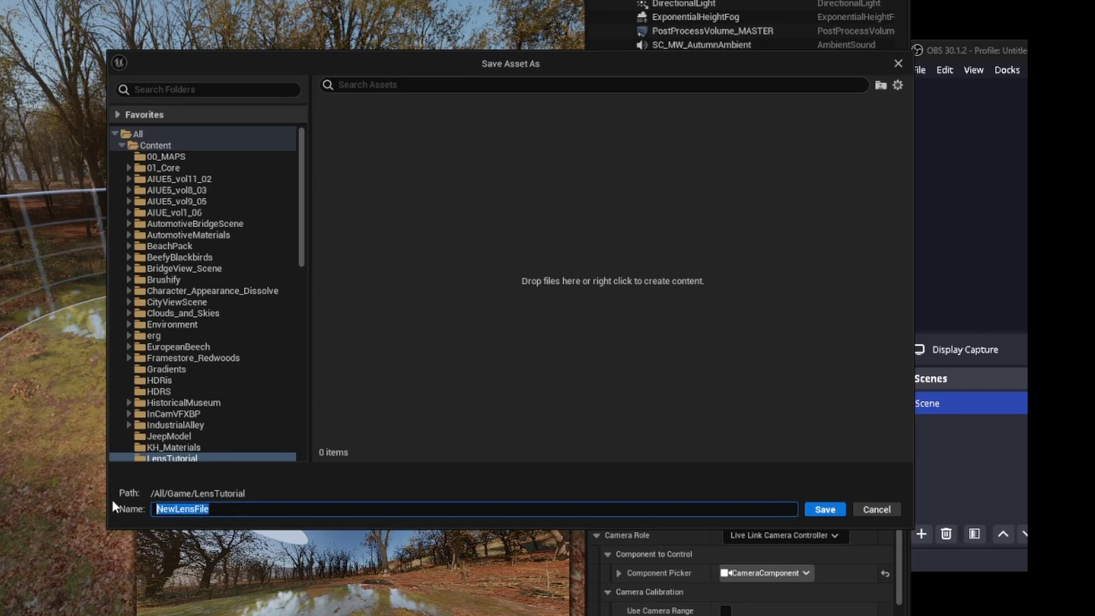
type("D")
key("BackSpace")
type("DzoDatta3580")
left_click(818, 511)
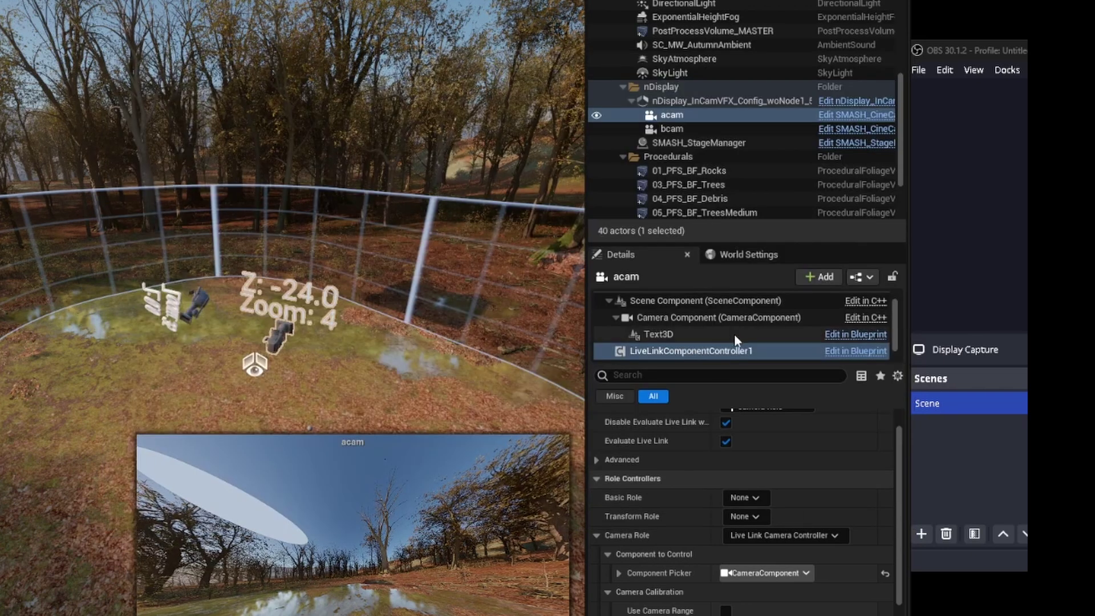
- Add a Lens component to acam and assign it the DzoDatta3580 lens file
left_click(825, 277)
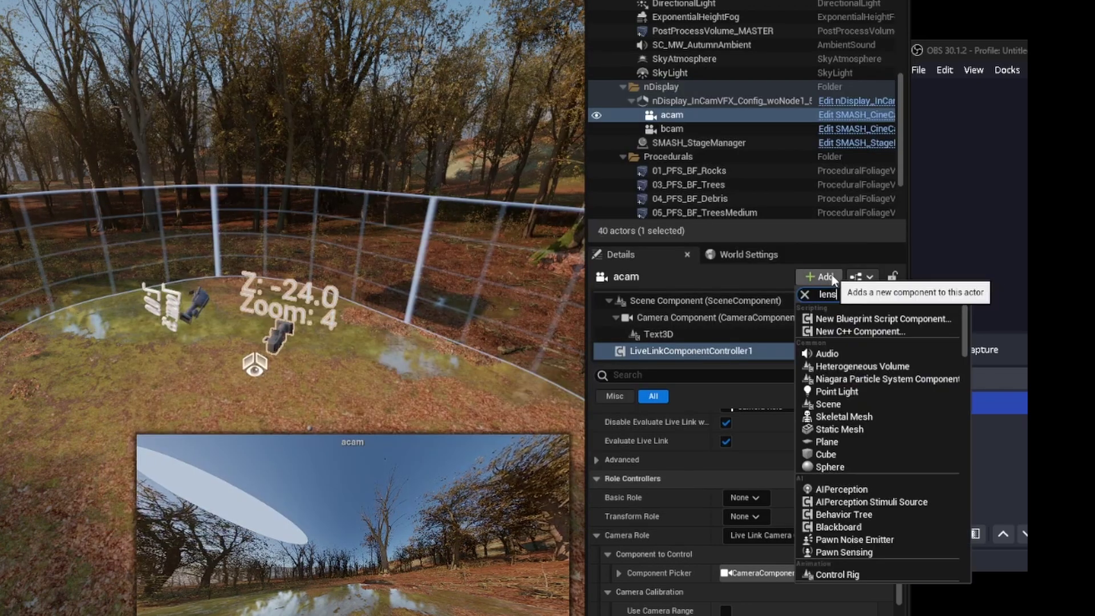
left_click(828, 340)
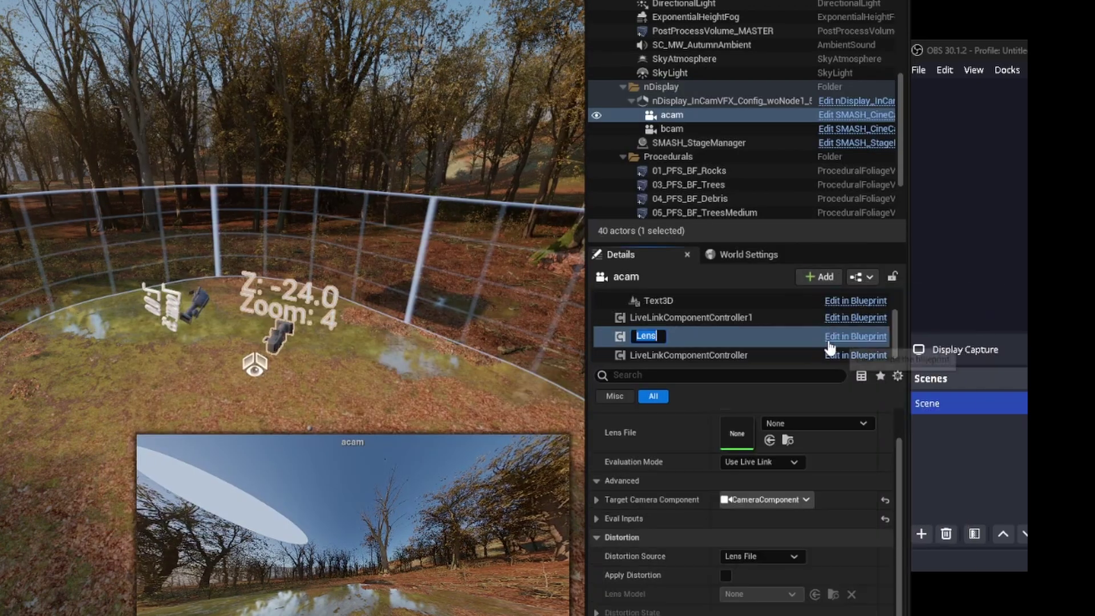
key("Return")
left_click(828, 425)
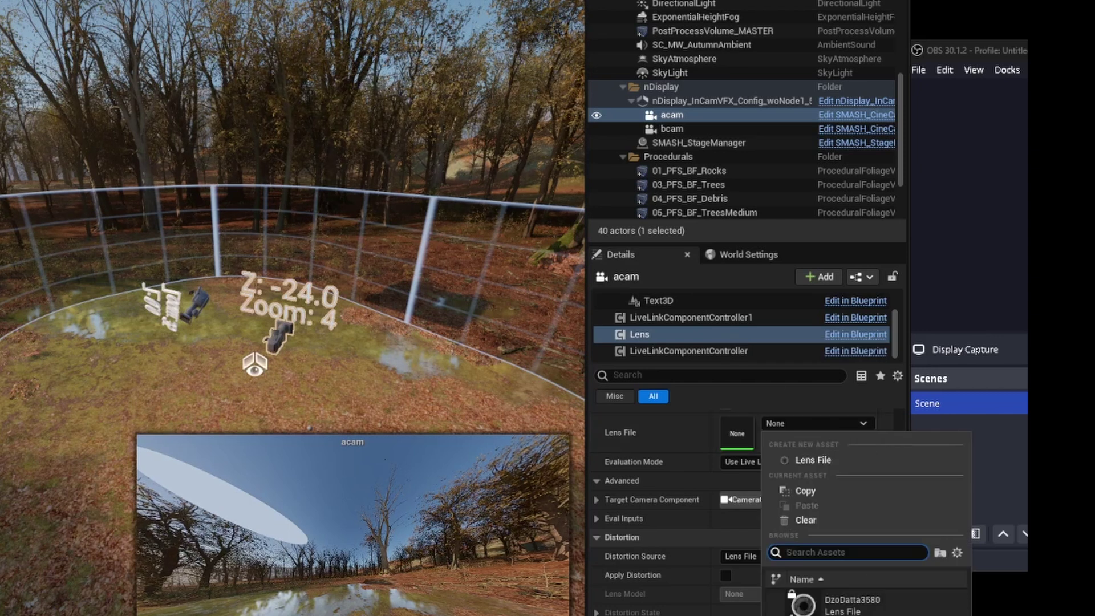
left_click(873, 609)
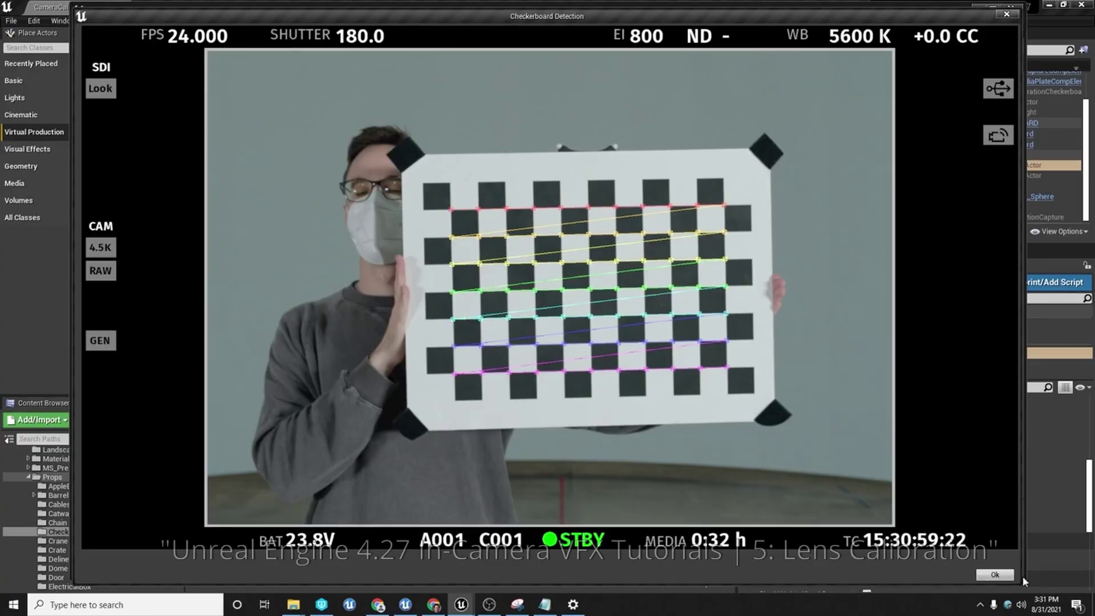
- Capture and accept three checkerboard detections from the live camera feed for distortion calibration
left_click(995, 575)
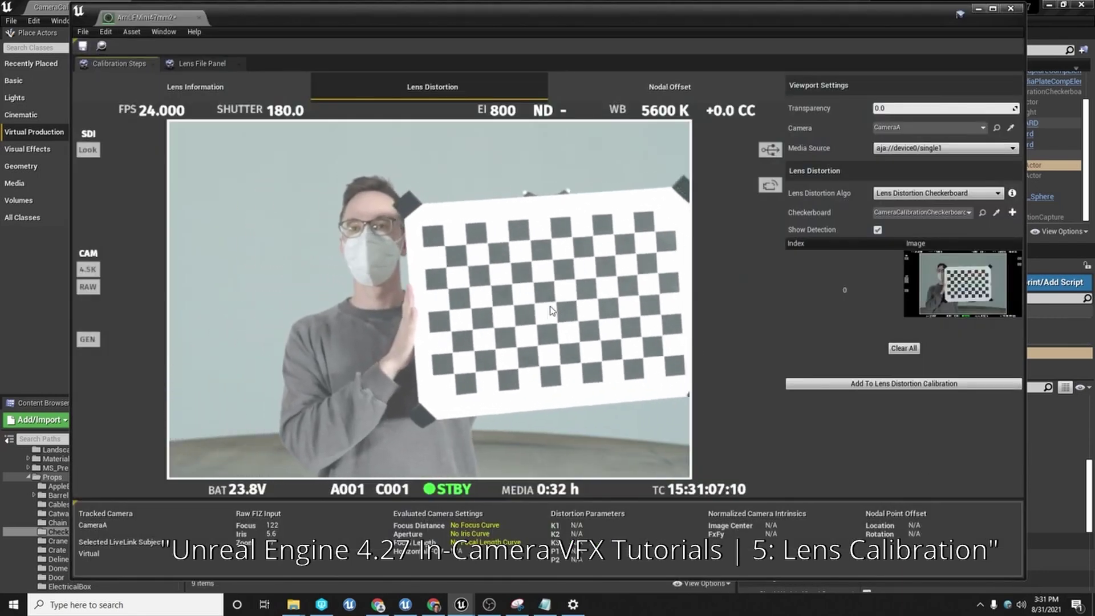
left_click(546, 308)
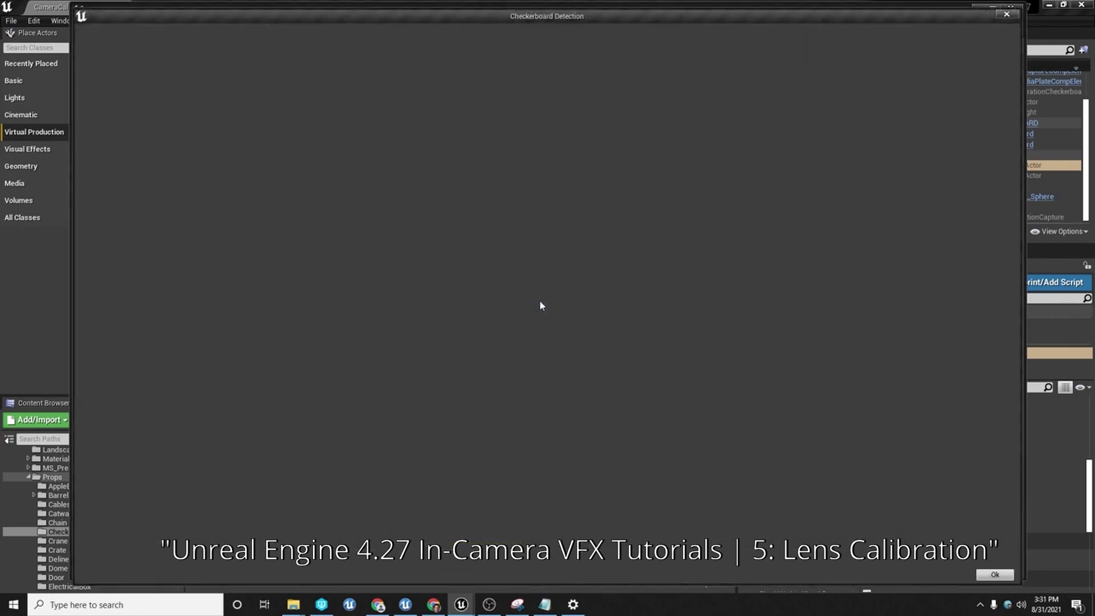
left_click(988, 576)
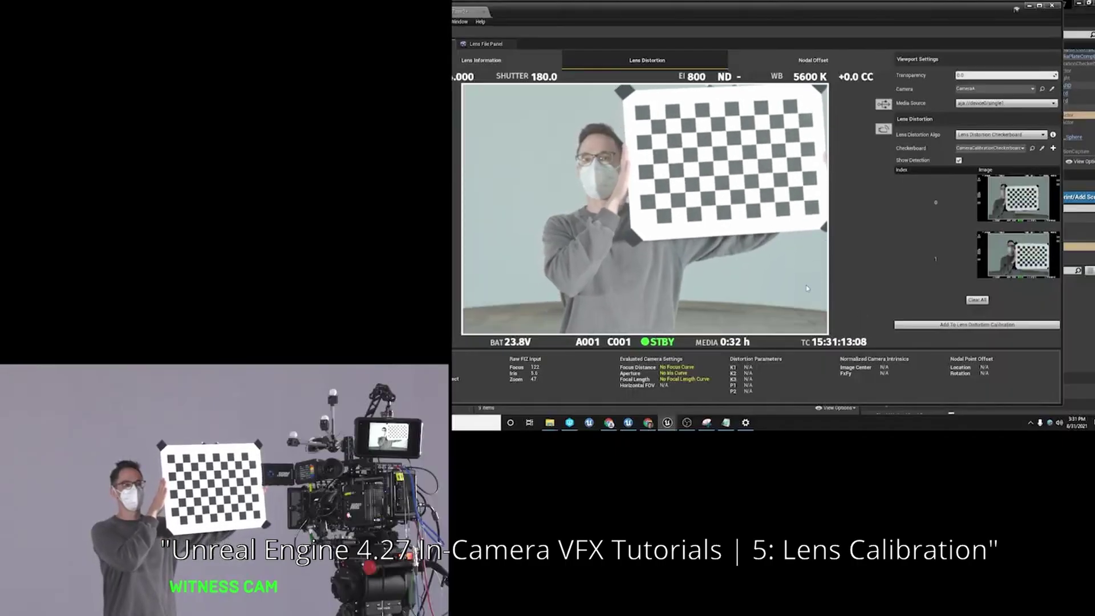
left_click(775, 261)
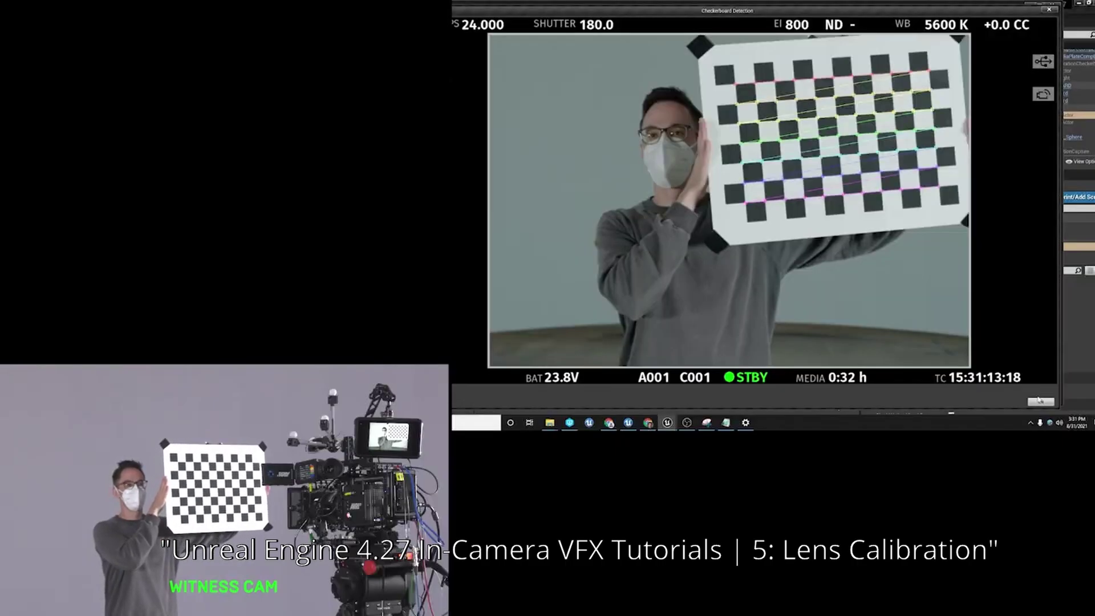
left_click(1040, 402)
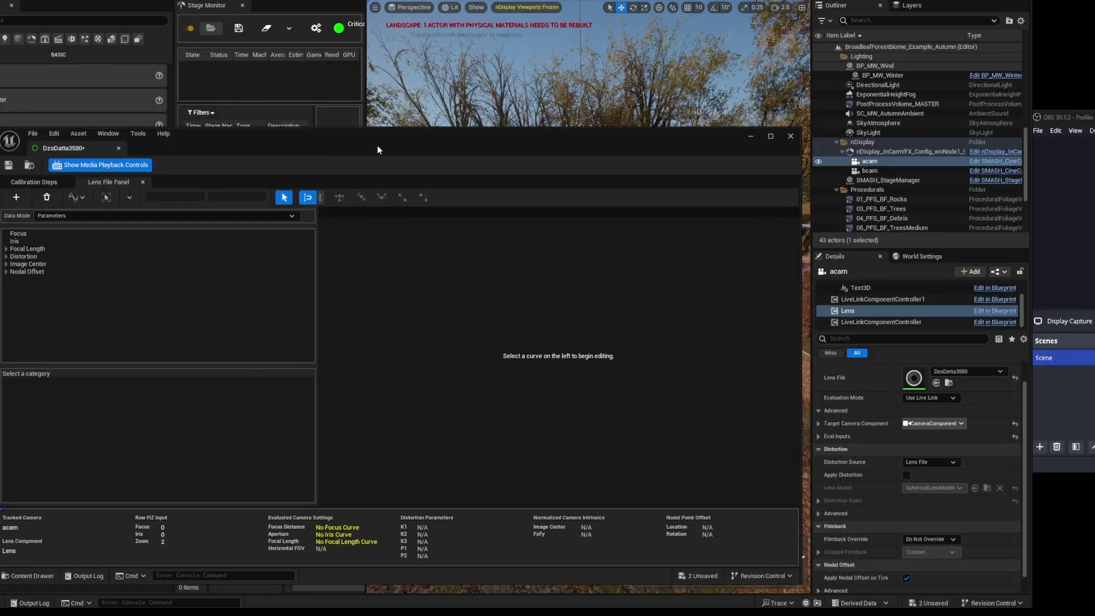
left_click_drag(377, 146, 422, 108)
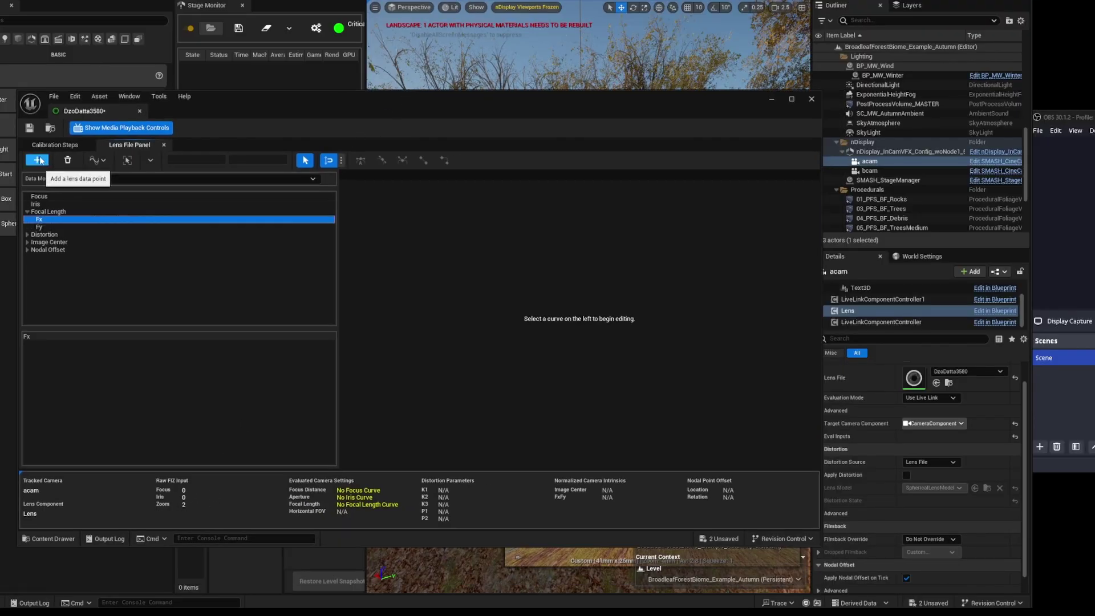
- Add focal length data points at rising zoom values, including 40, 45 and 55 mm
left_click(38, 160)
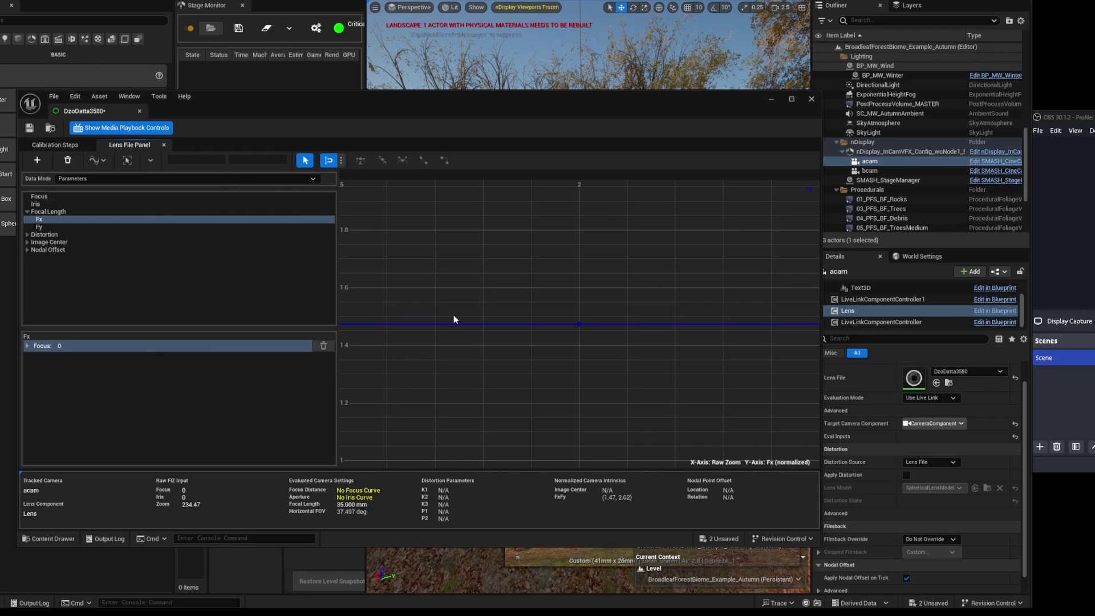
scroll(456, 320, "down", 10)
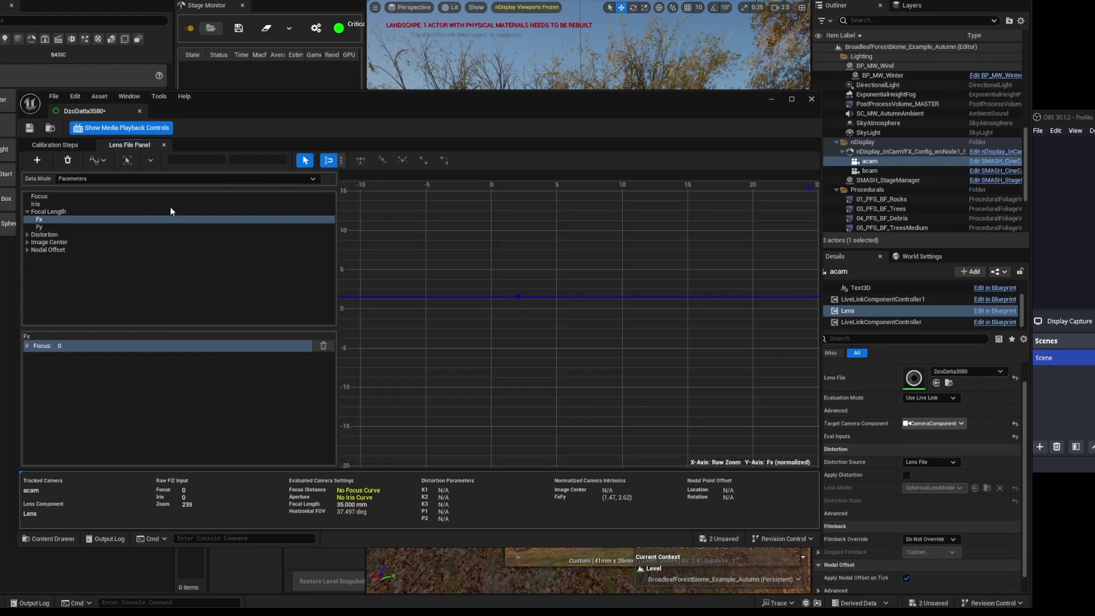
left_click(37, 160)
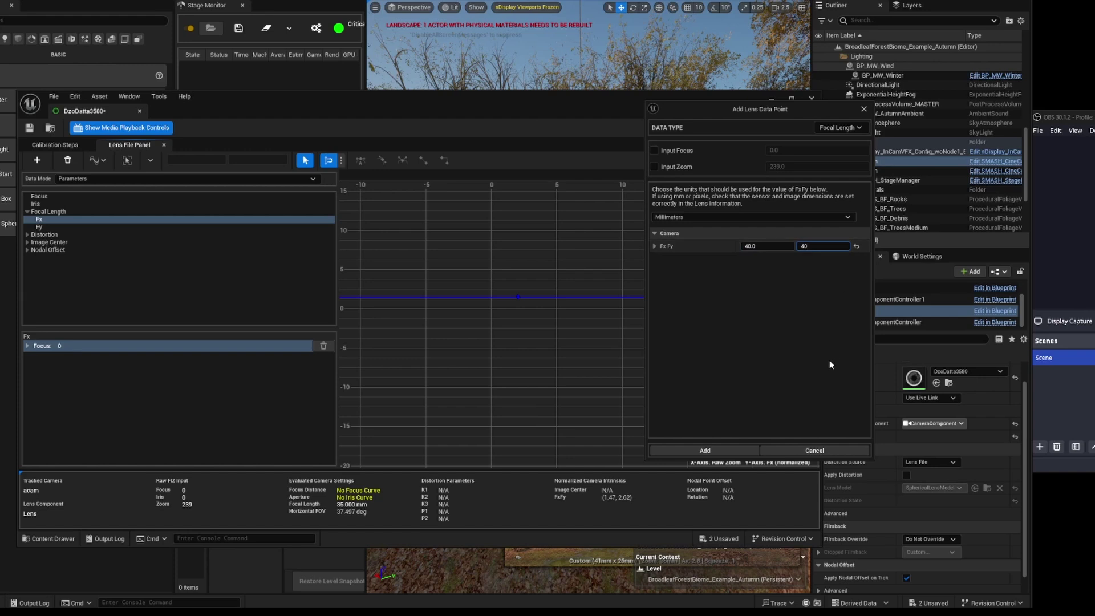
left_click(705, 450)
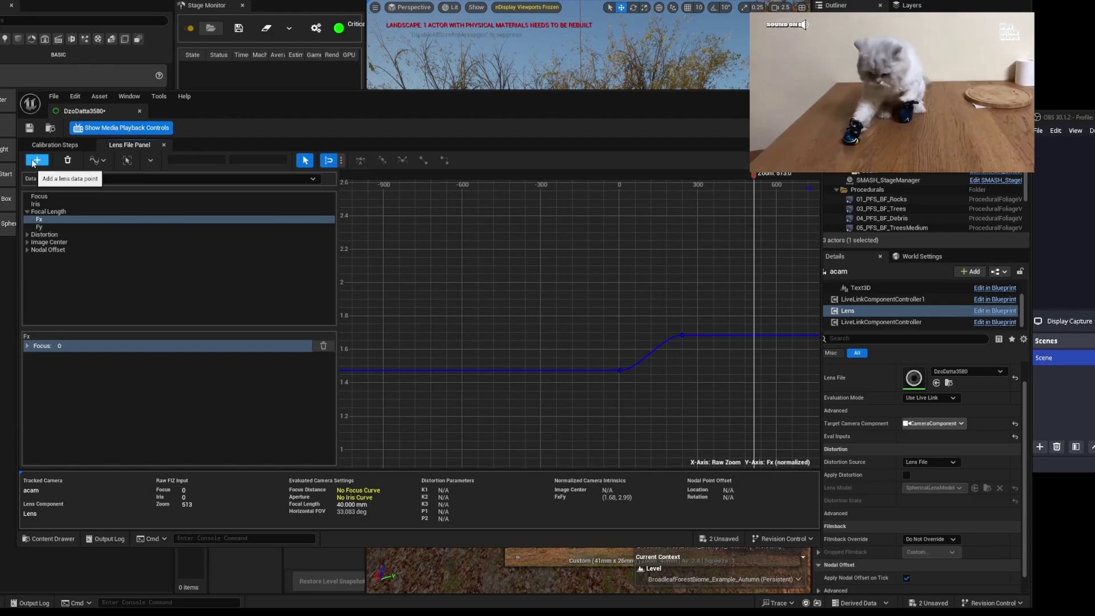
left_click(34, 161)
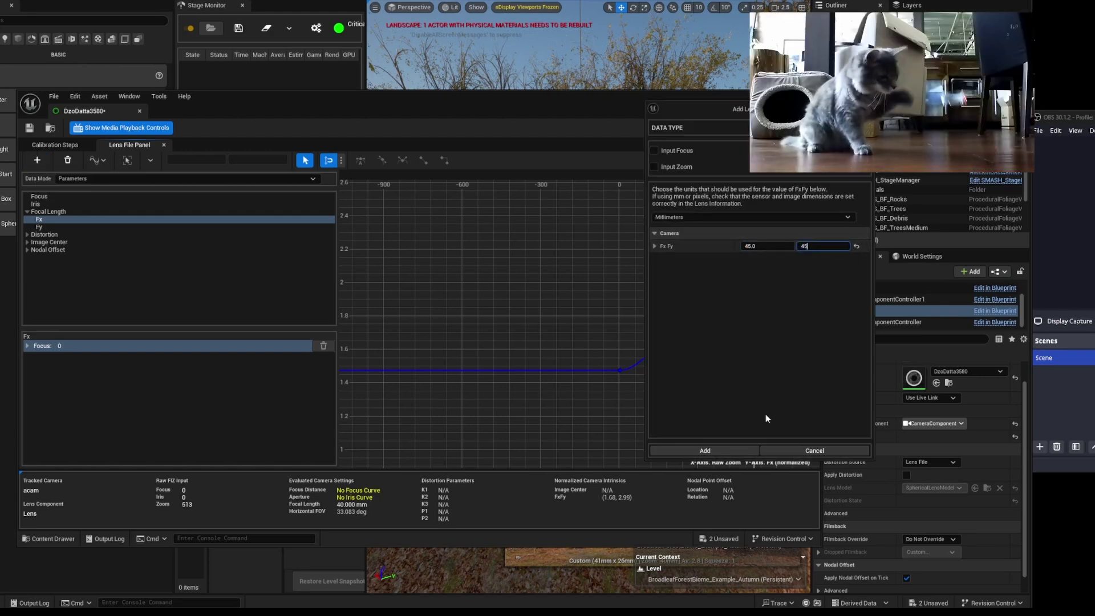
left_click(705, 451)
left_click(35, 161)
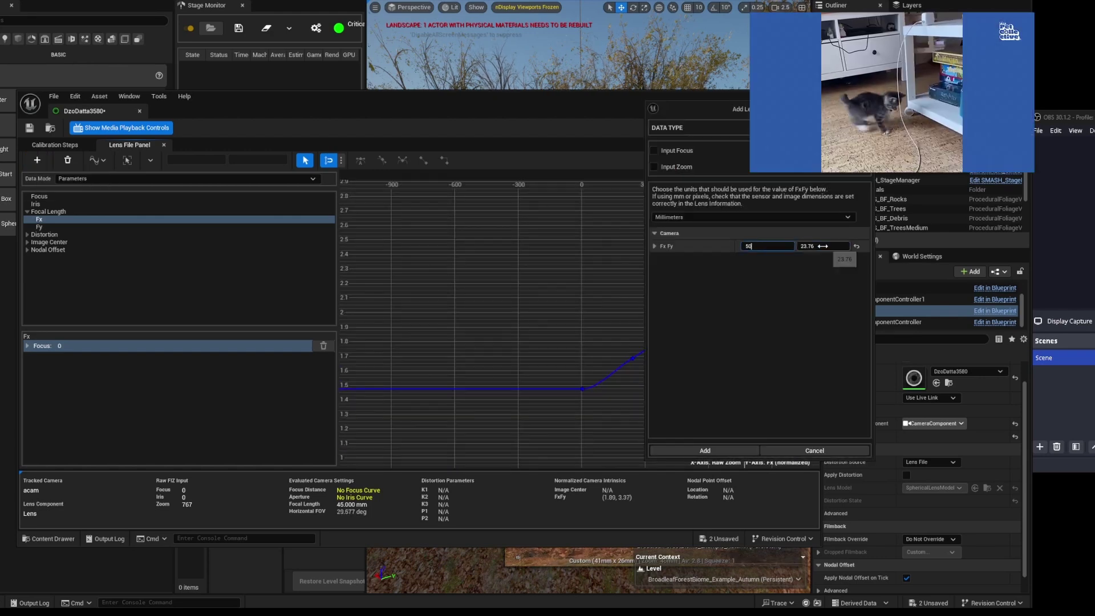
left_click(705, 450)
left_click(35, 162)
left_click(705, 451)
- Add the remaining focal length points, including 65 mm, up to a final 80 mm point
left_click(34, 161)
left_click(705, 450)
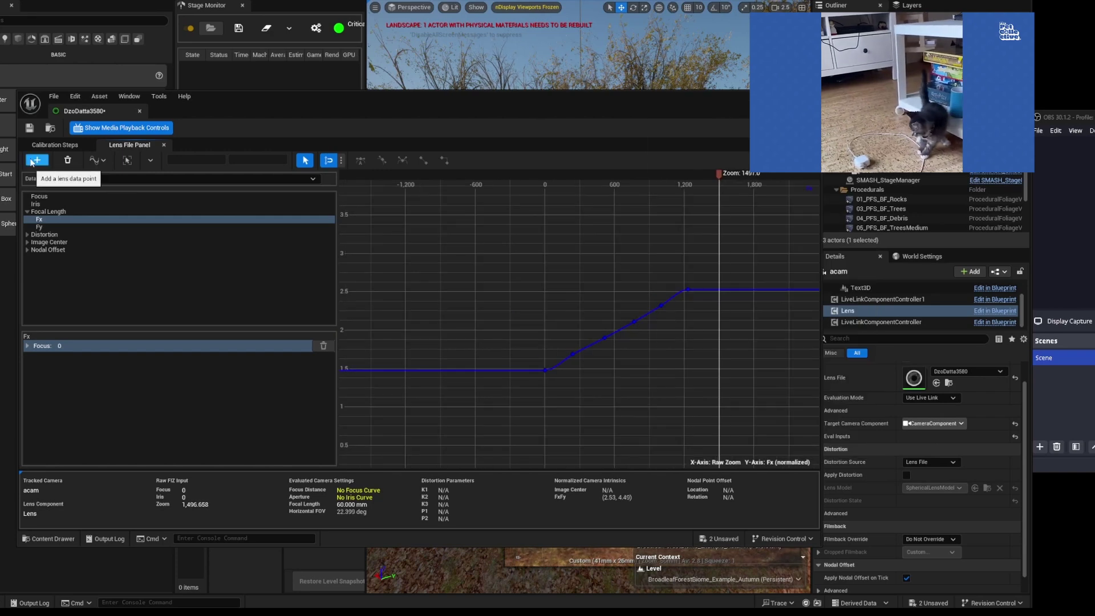
left_click(34, 161)
left_click(705, 450)
left_click(38, 160)
left_click(705, 450)
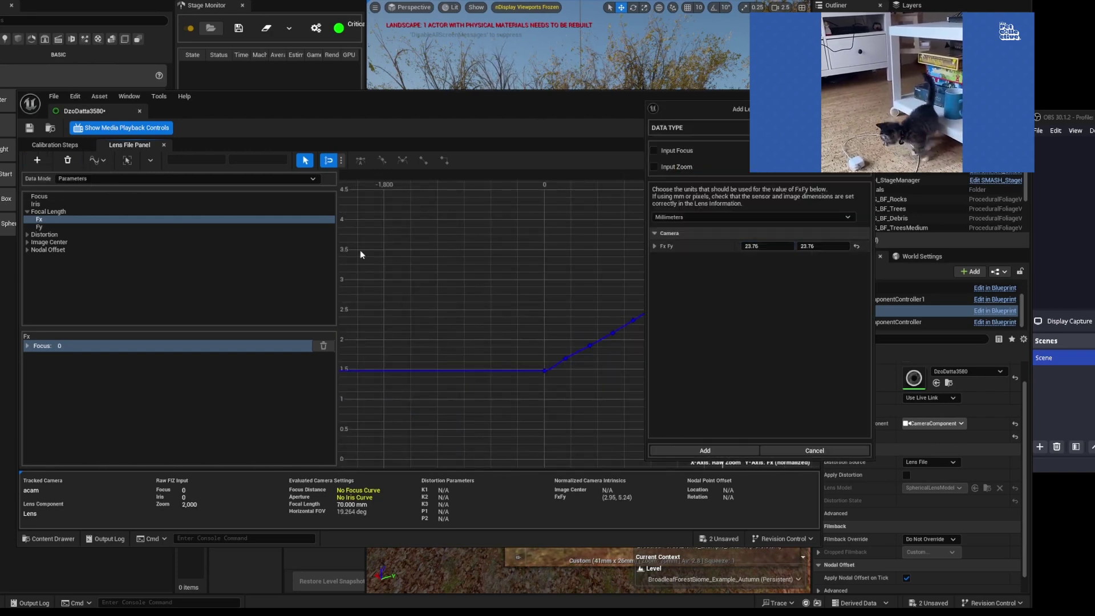
left_click(37, 160)
left_click(705, 450)
left_click(37, 160)
type("80")
key("Tab")
type("80")
left_click(705, 451)
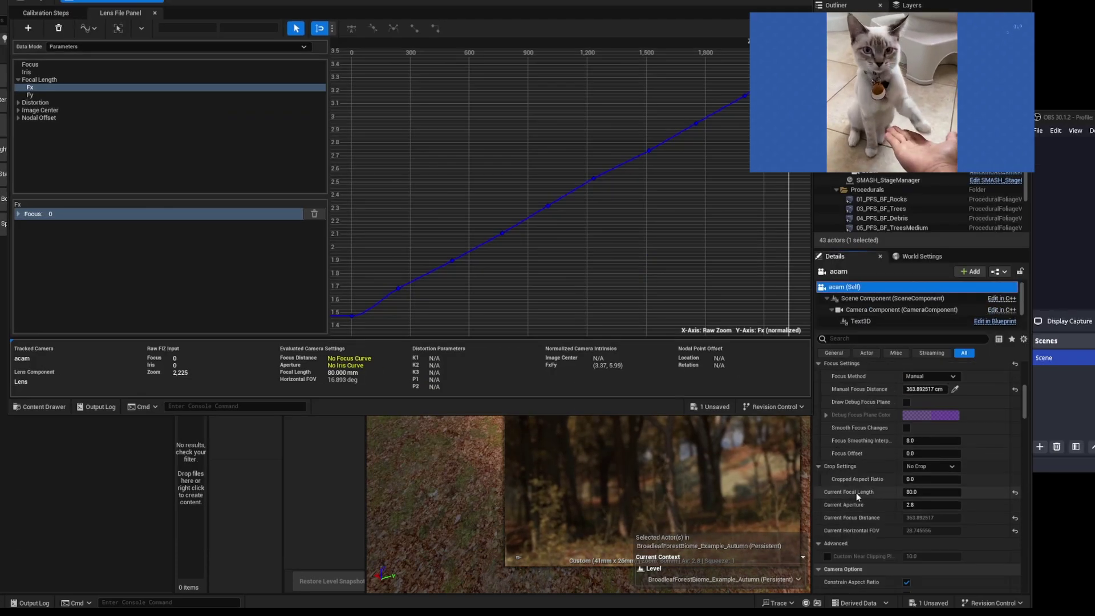
- Shrink the lens editor to reveal the viewport and watch acam's focal length follow zoom, reaching 61.8 mm
scroll(888, 517, "down", 2)
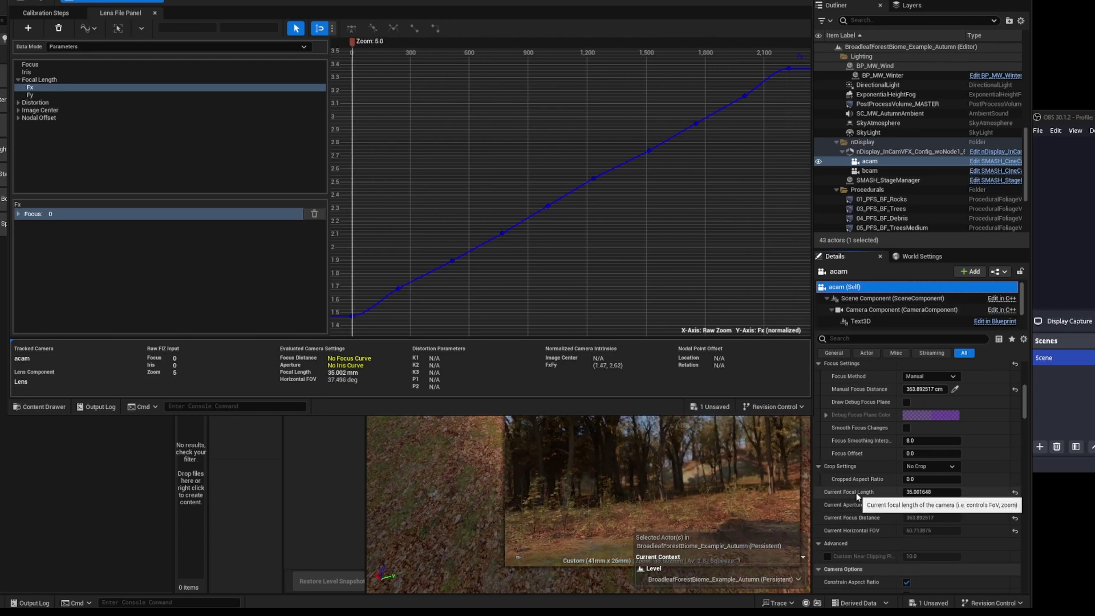
left_click_drag(811, 416, 750, 327)
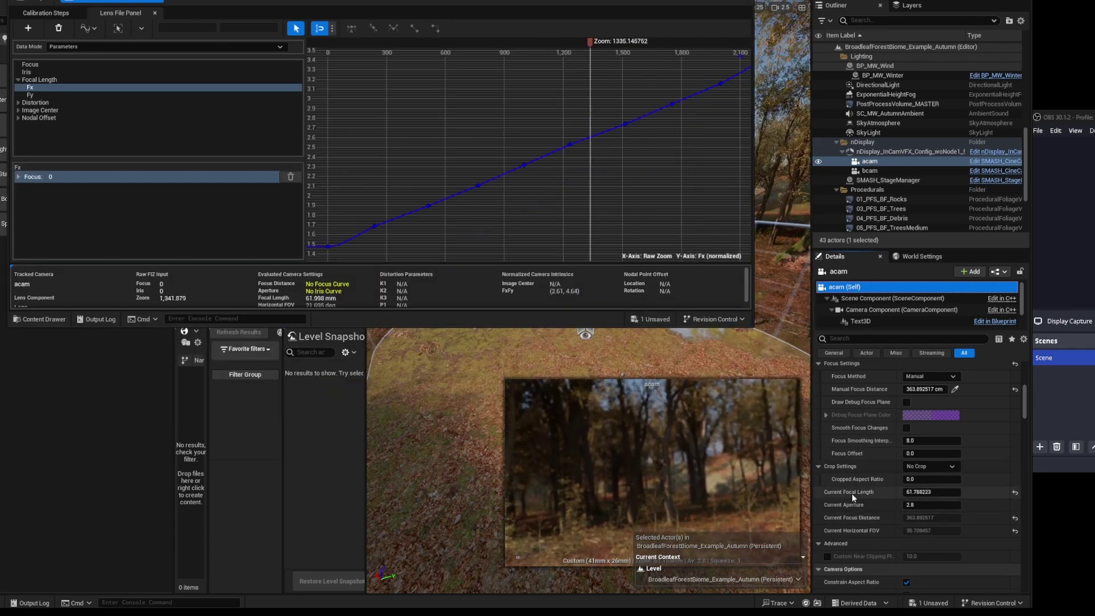